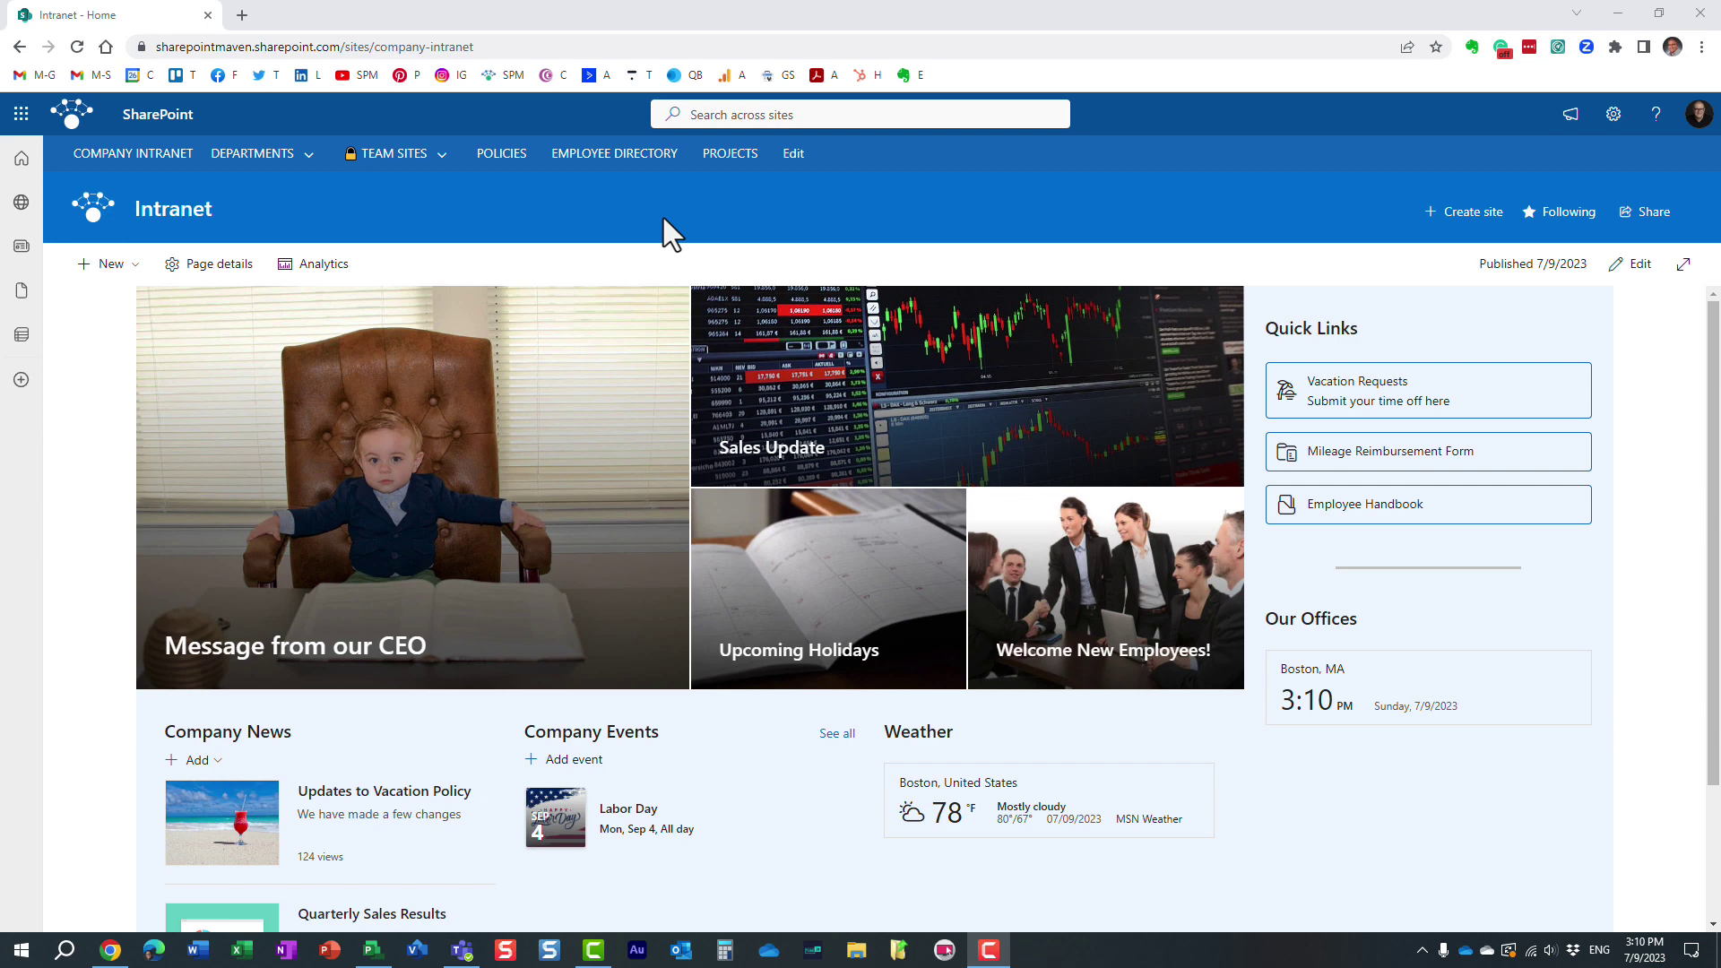
Step: Switch to the Software Development Plan in Project and expand the 14.5-day Design phase
left_click(373, 952)
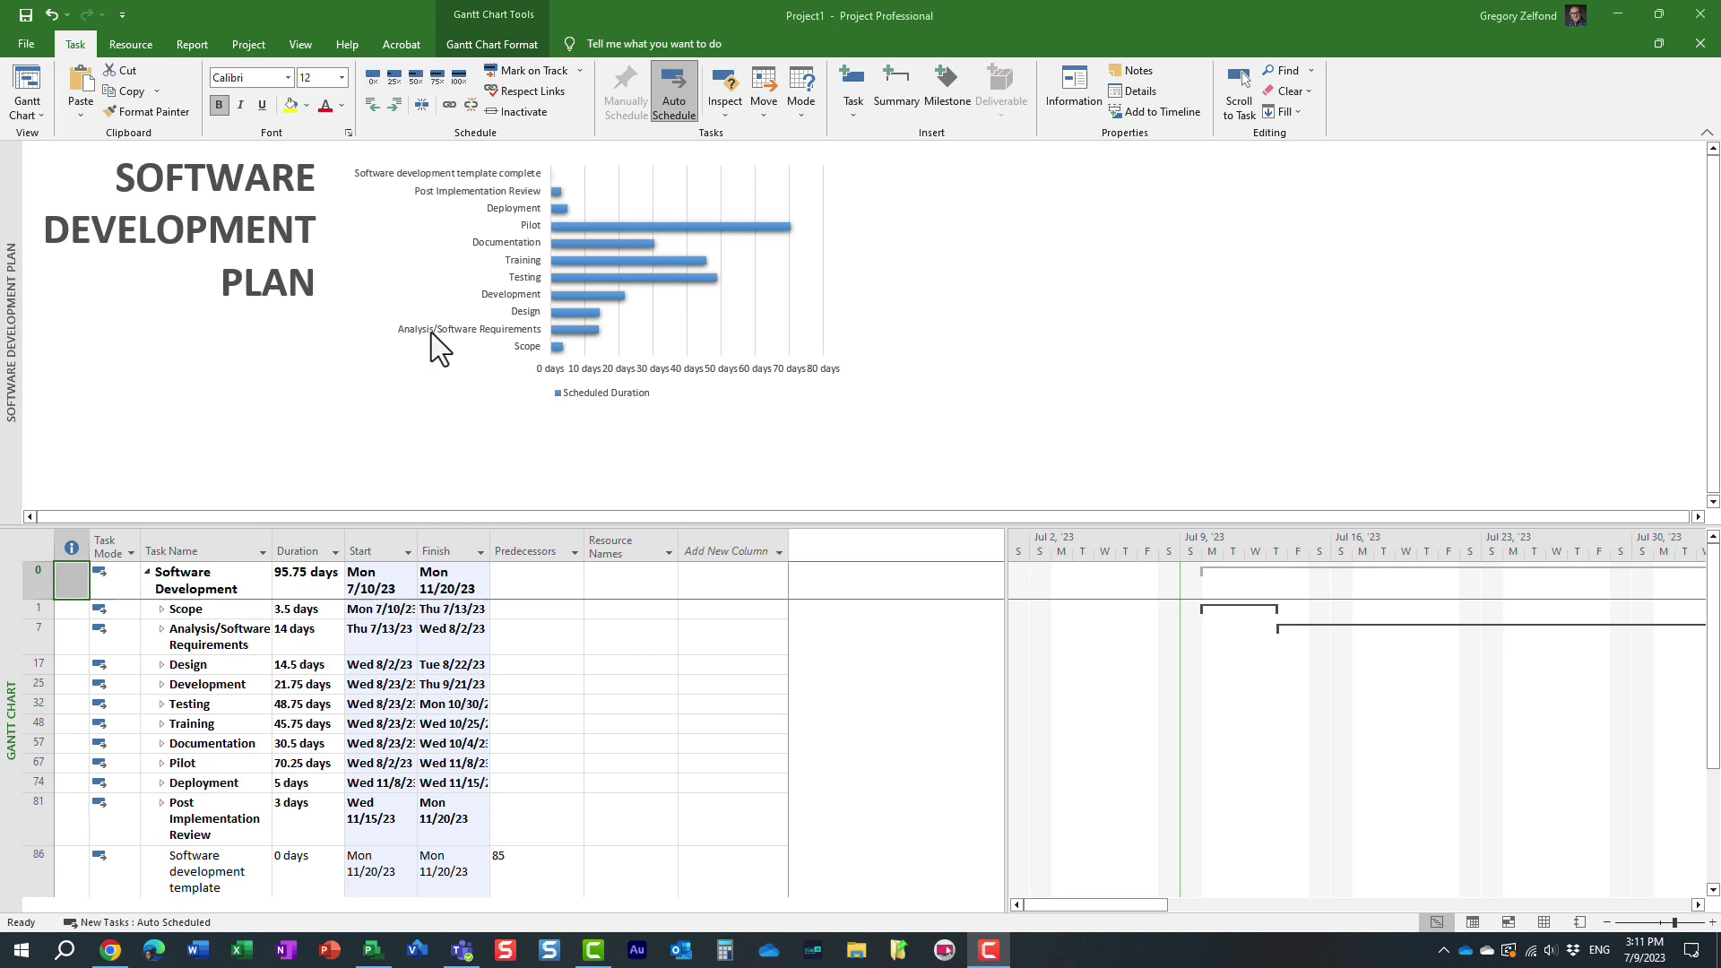
left_click(162, 664)
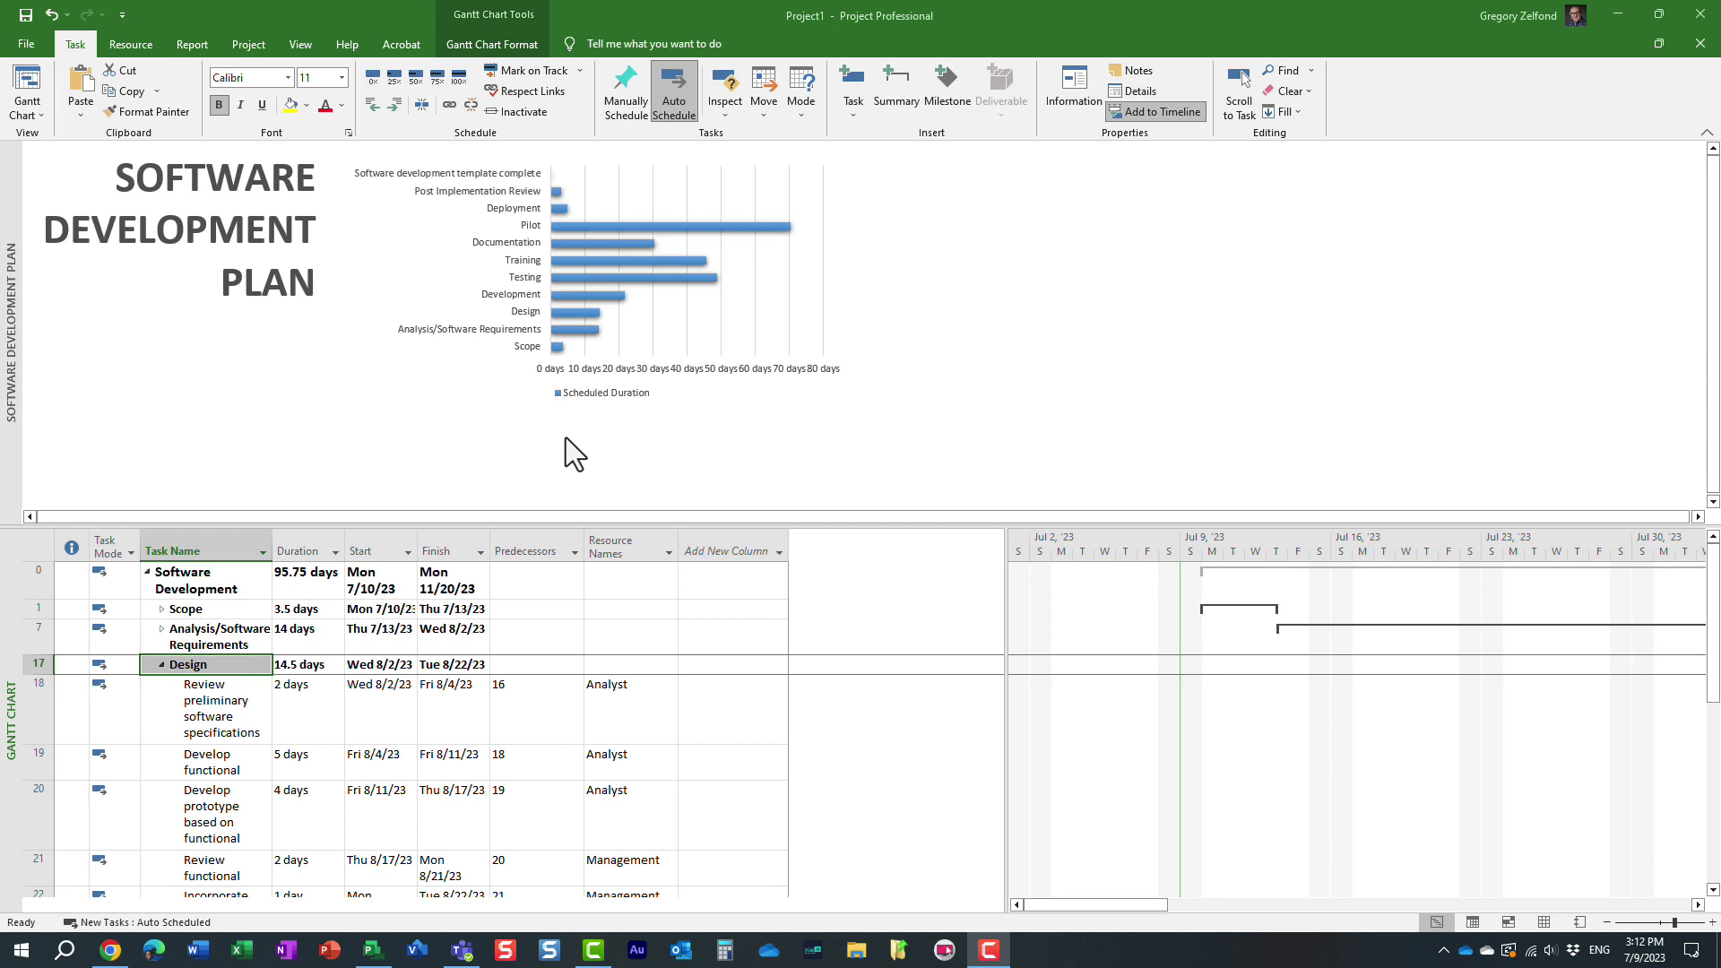
Step: Switch from Project back to the SharePoint Intranet home page in Chrome
left_click(110, 949)
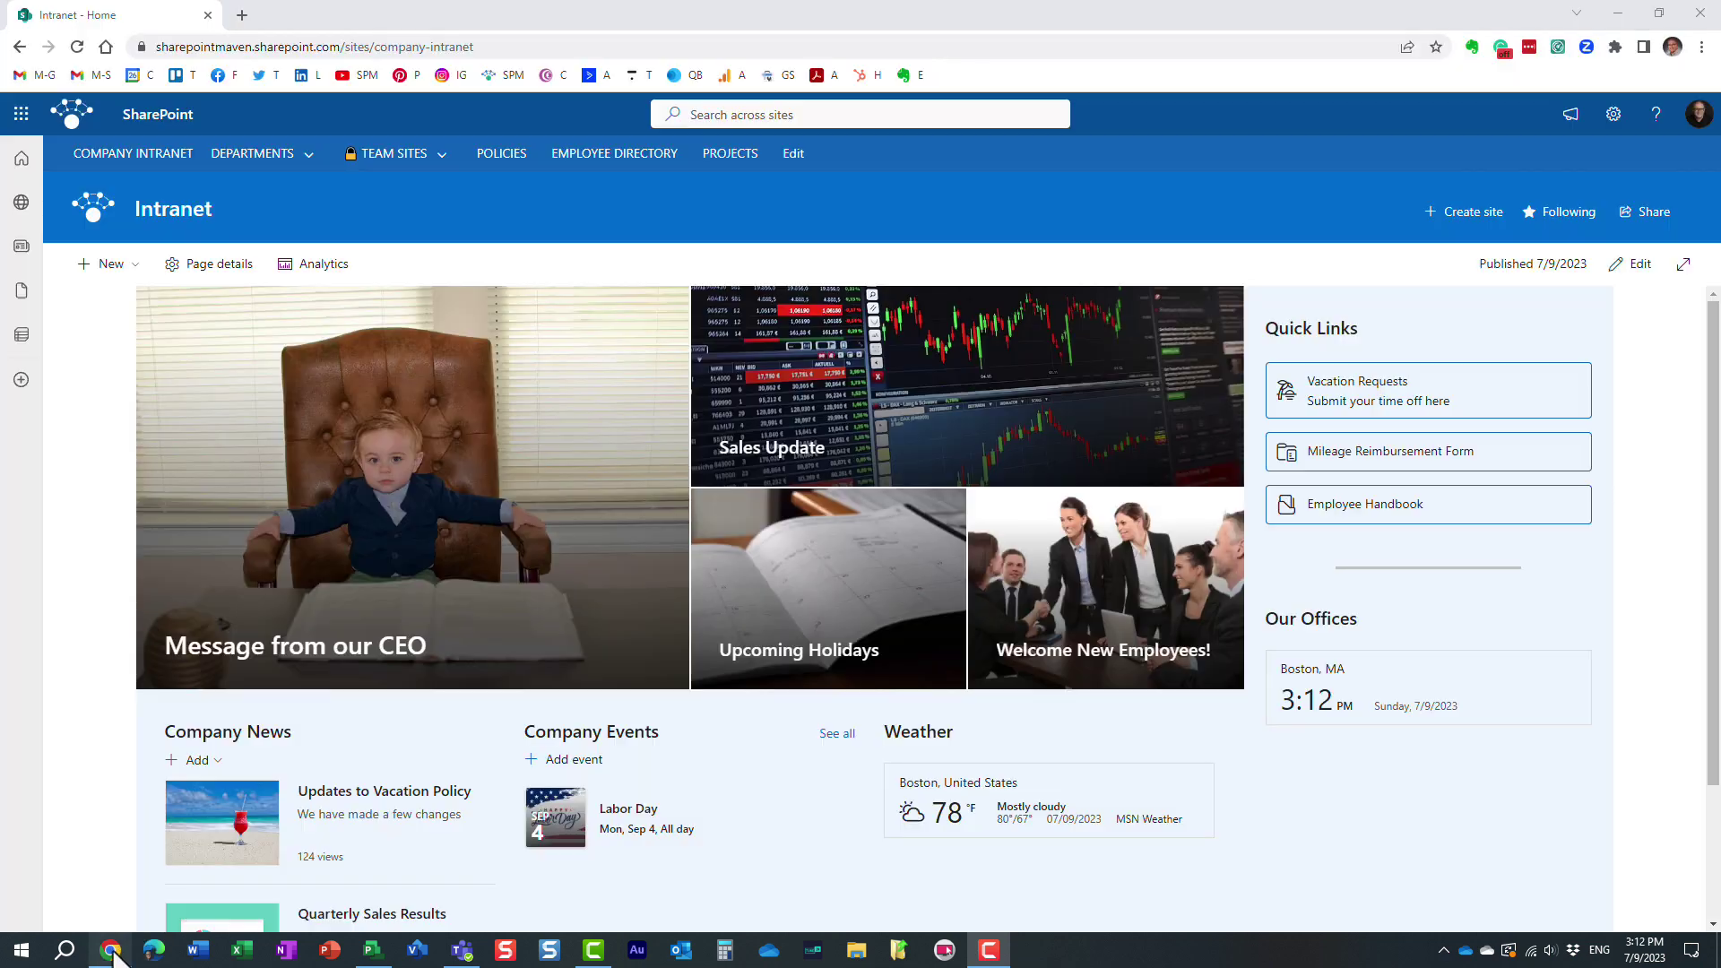
Step: Launch Planner in a new tab from the app launcher and open the pinned HR Team board
left_click(21, 118)
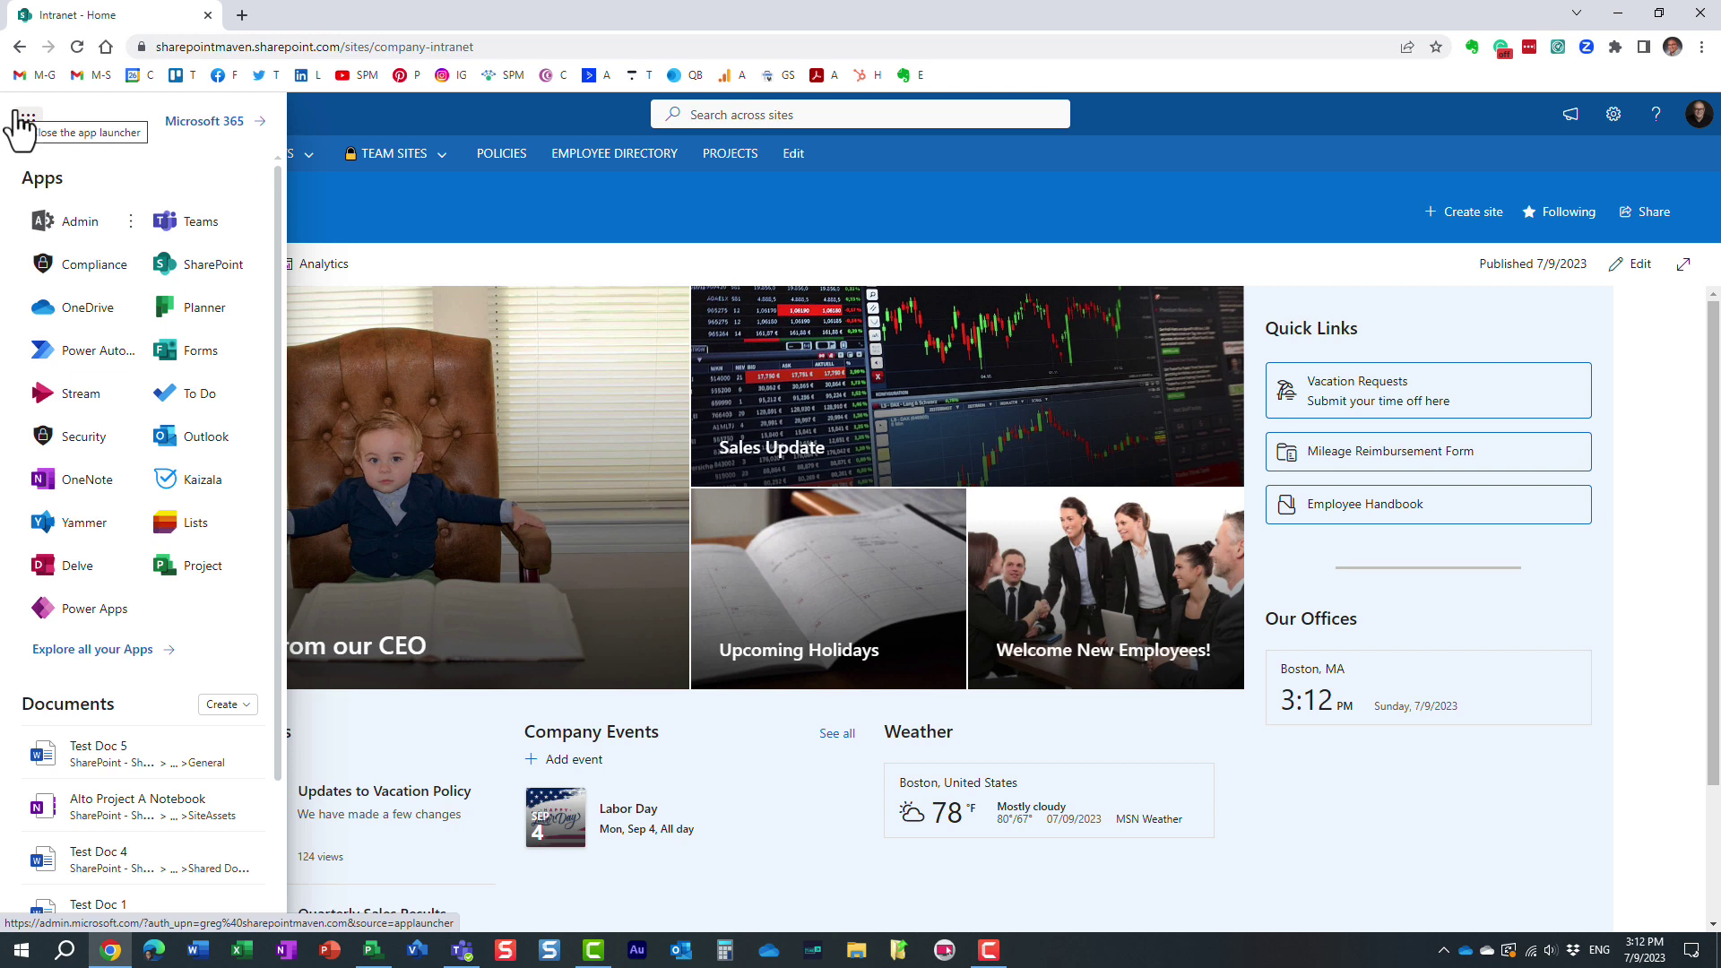
right_click(202, 332)
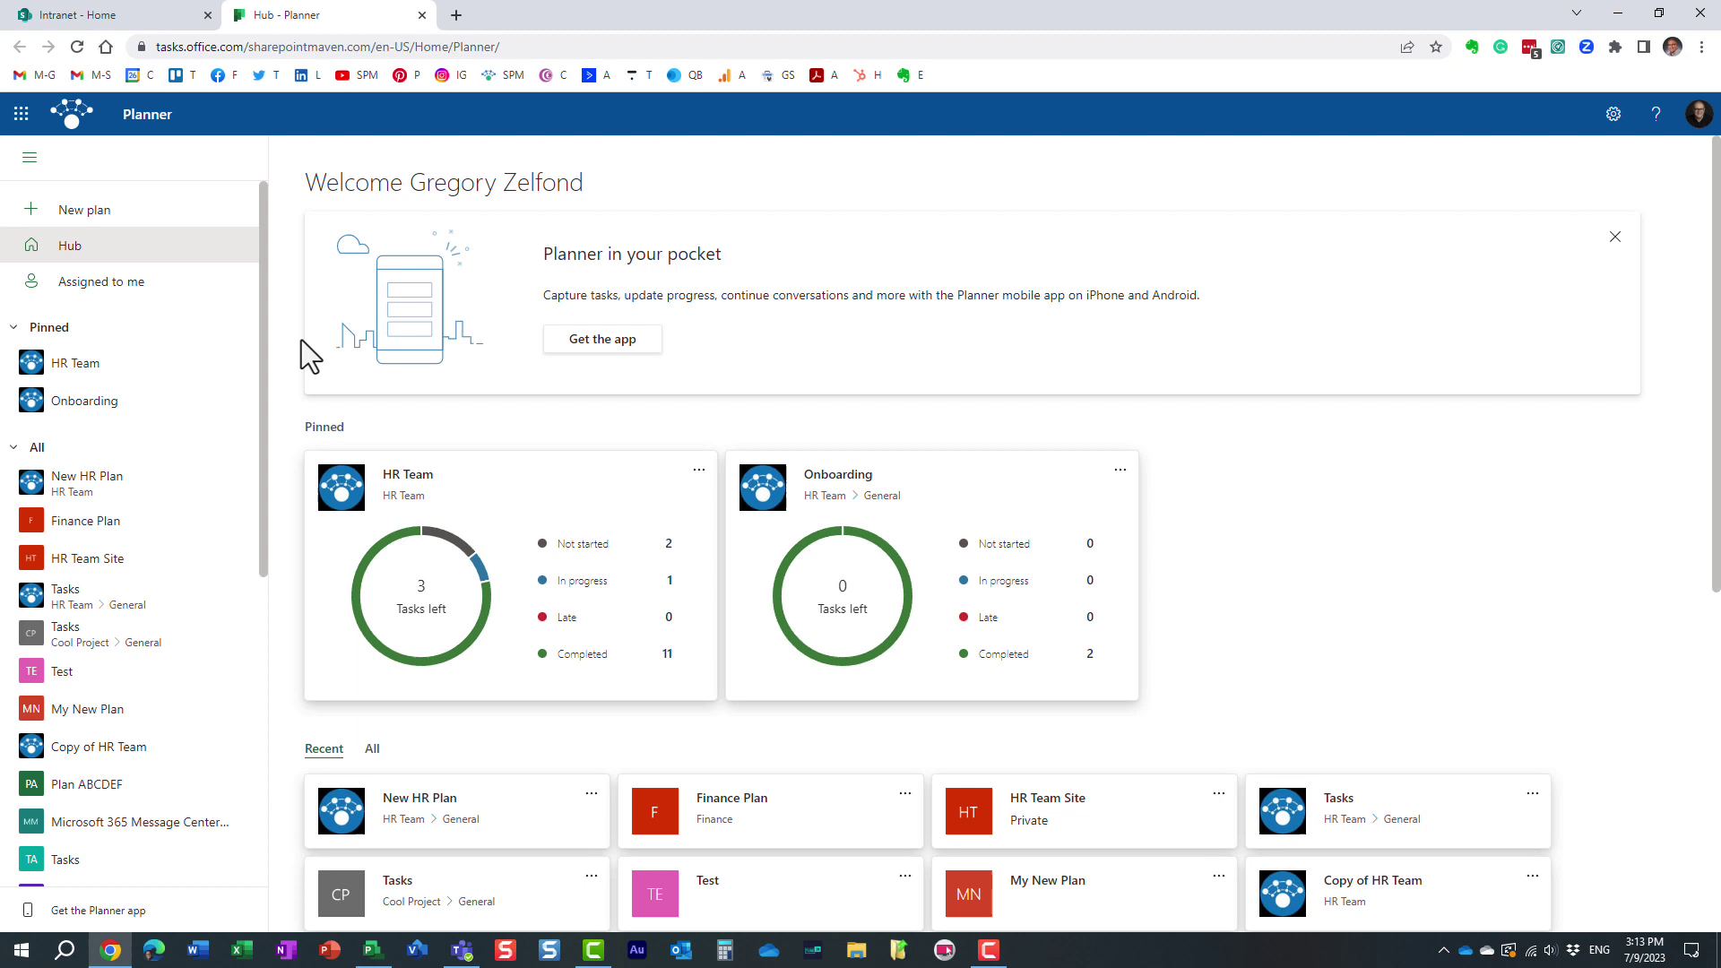
left_click(101, 380)
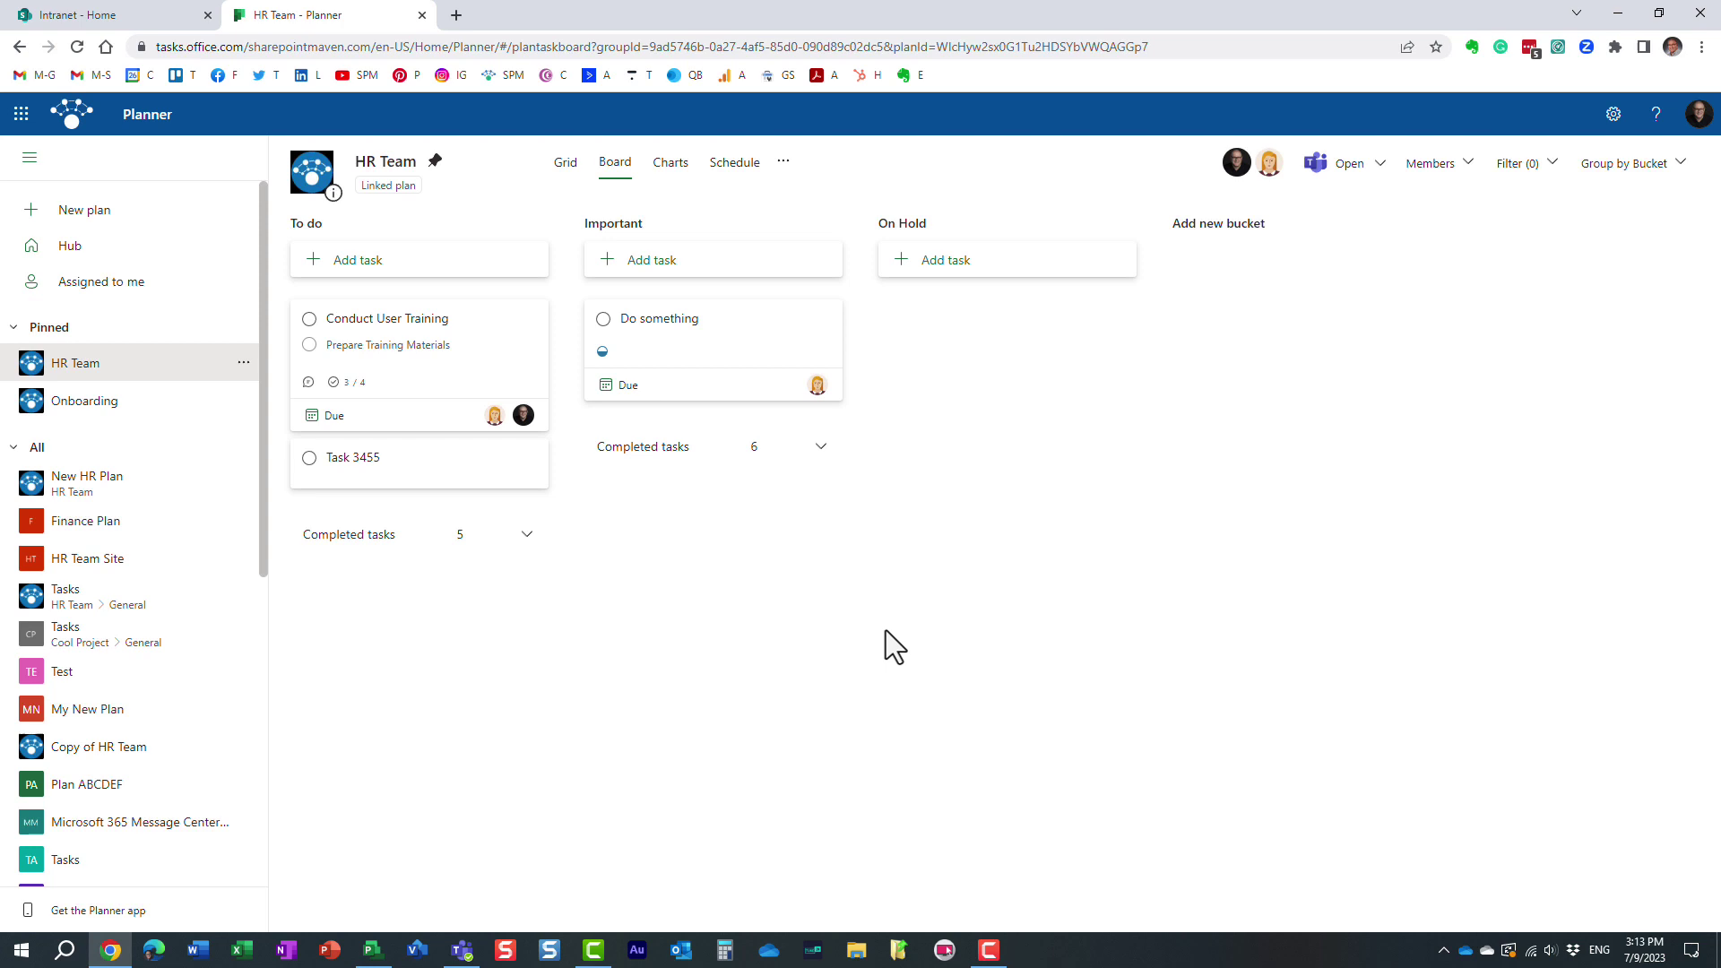
left_click(21, 117)
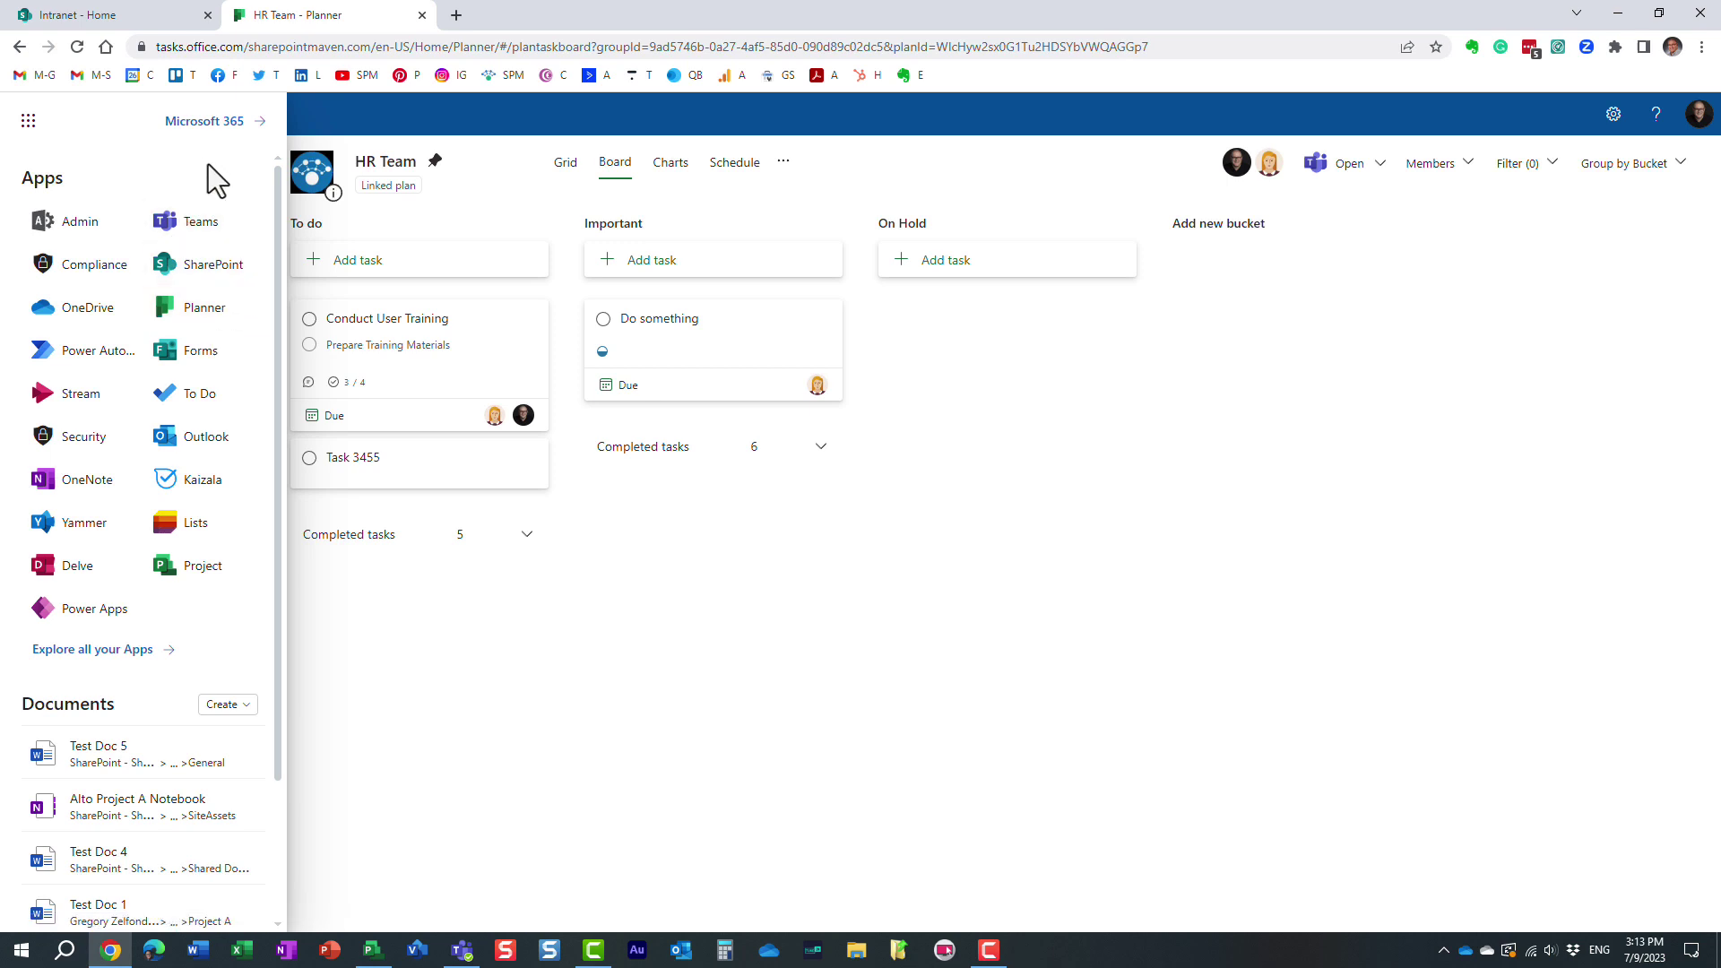
left_click(1014, 179)
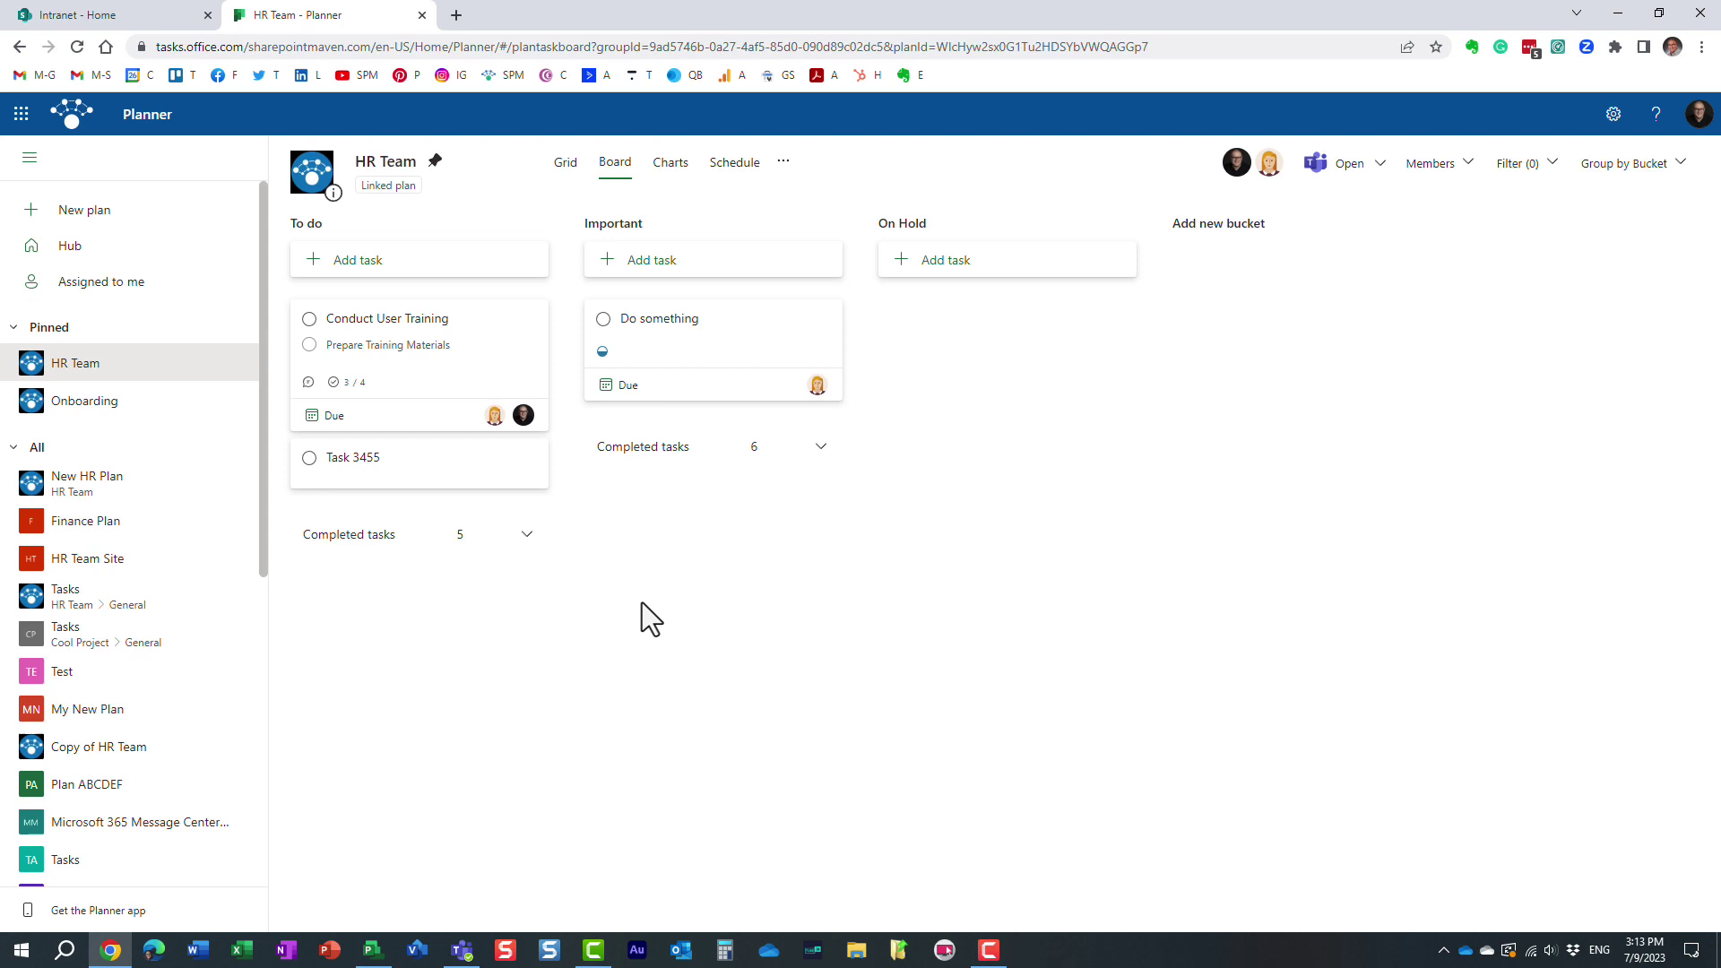
Step: Create 'Some task' in the HR Team To do bucket and open its details card
left_click(365, 265)
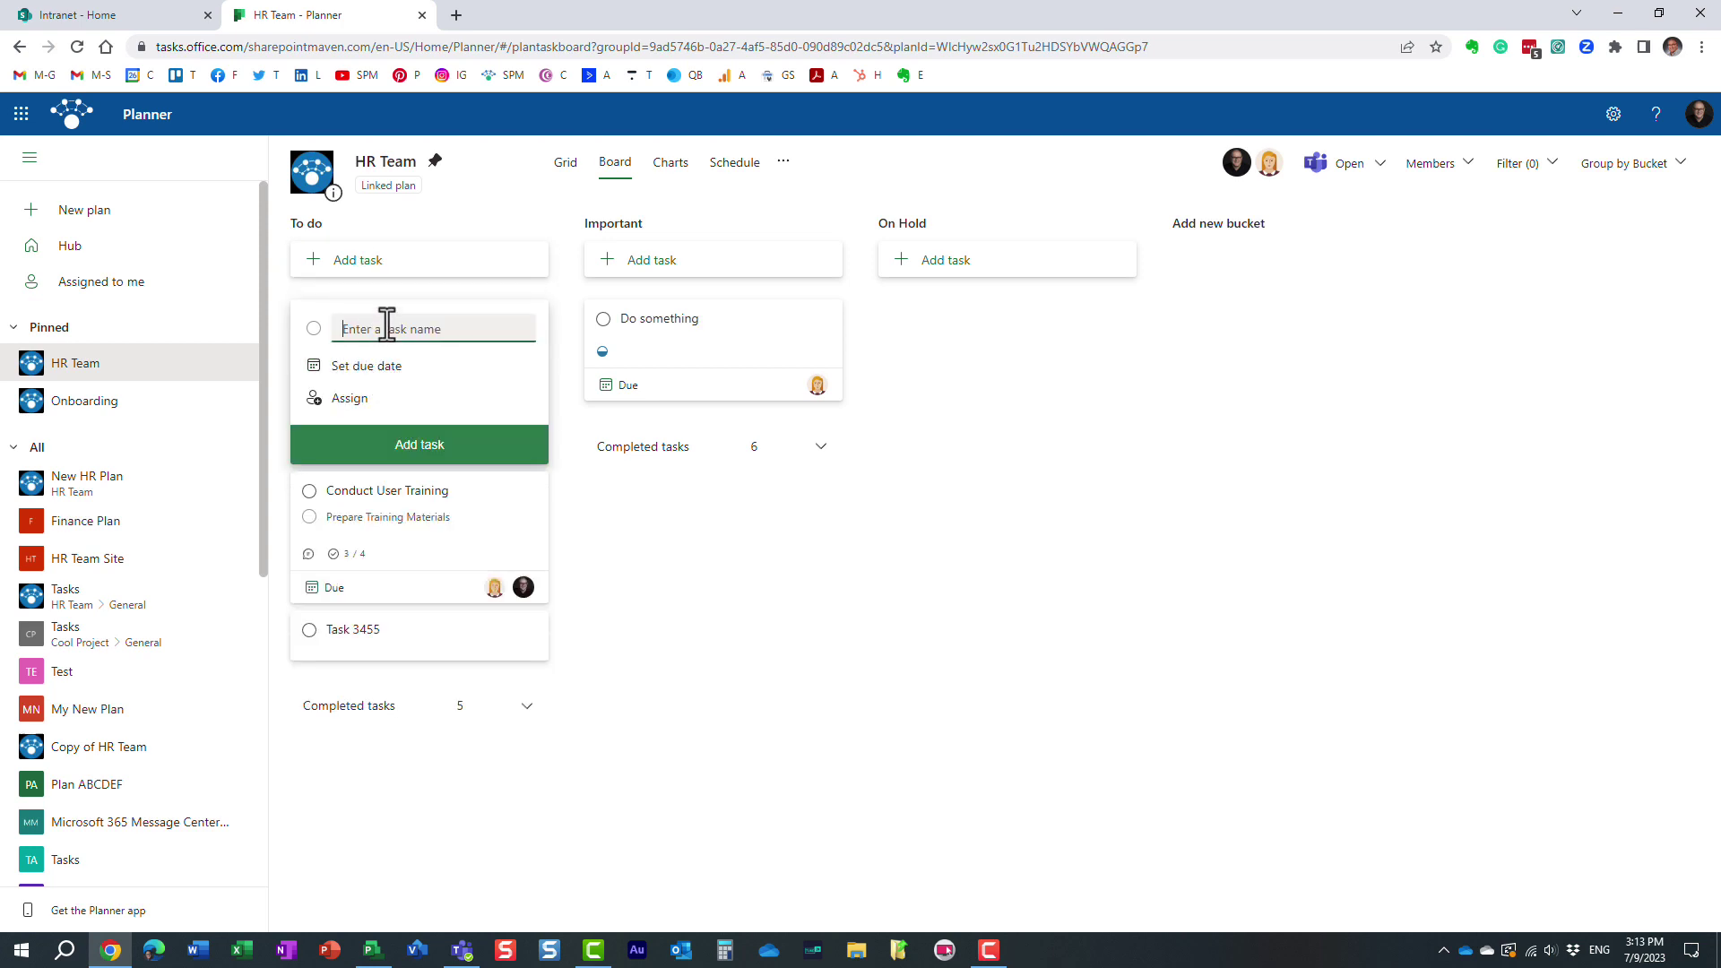
type("Some t")
key("BackSpace")
type("task")
left_click(422, 448)
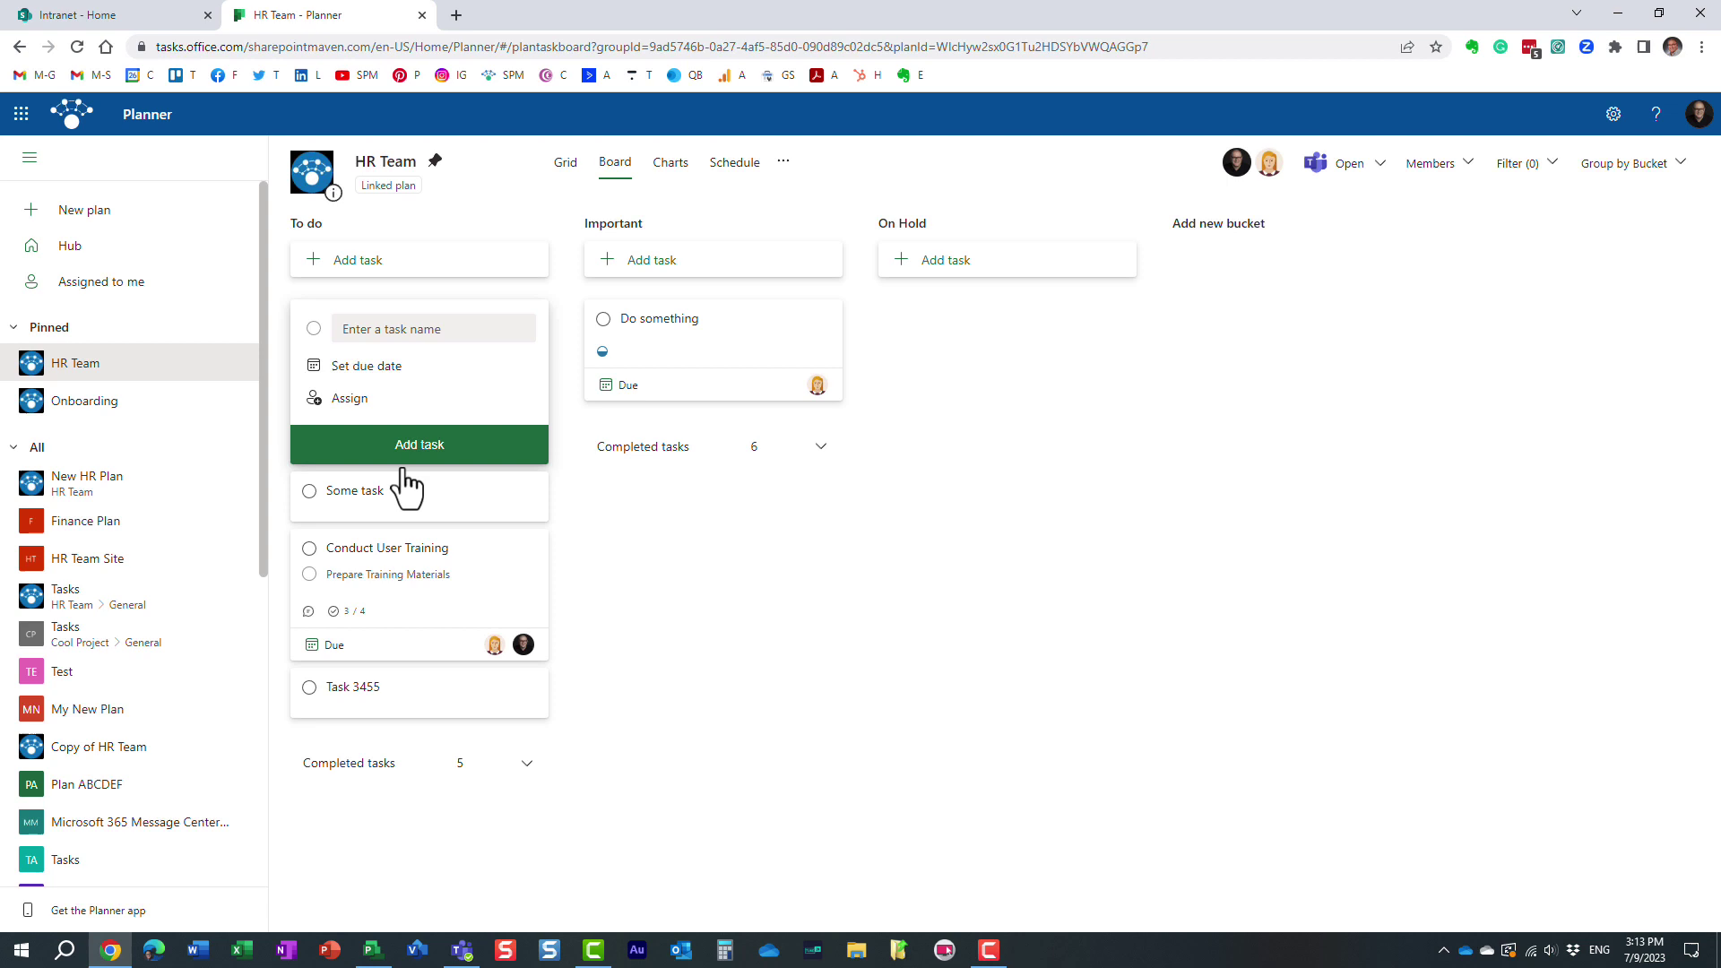
key("Escape")
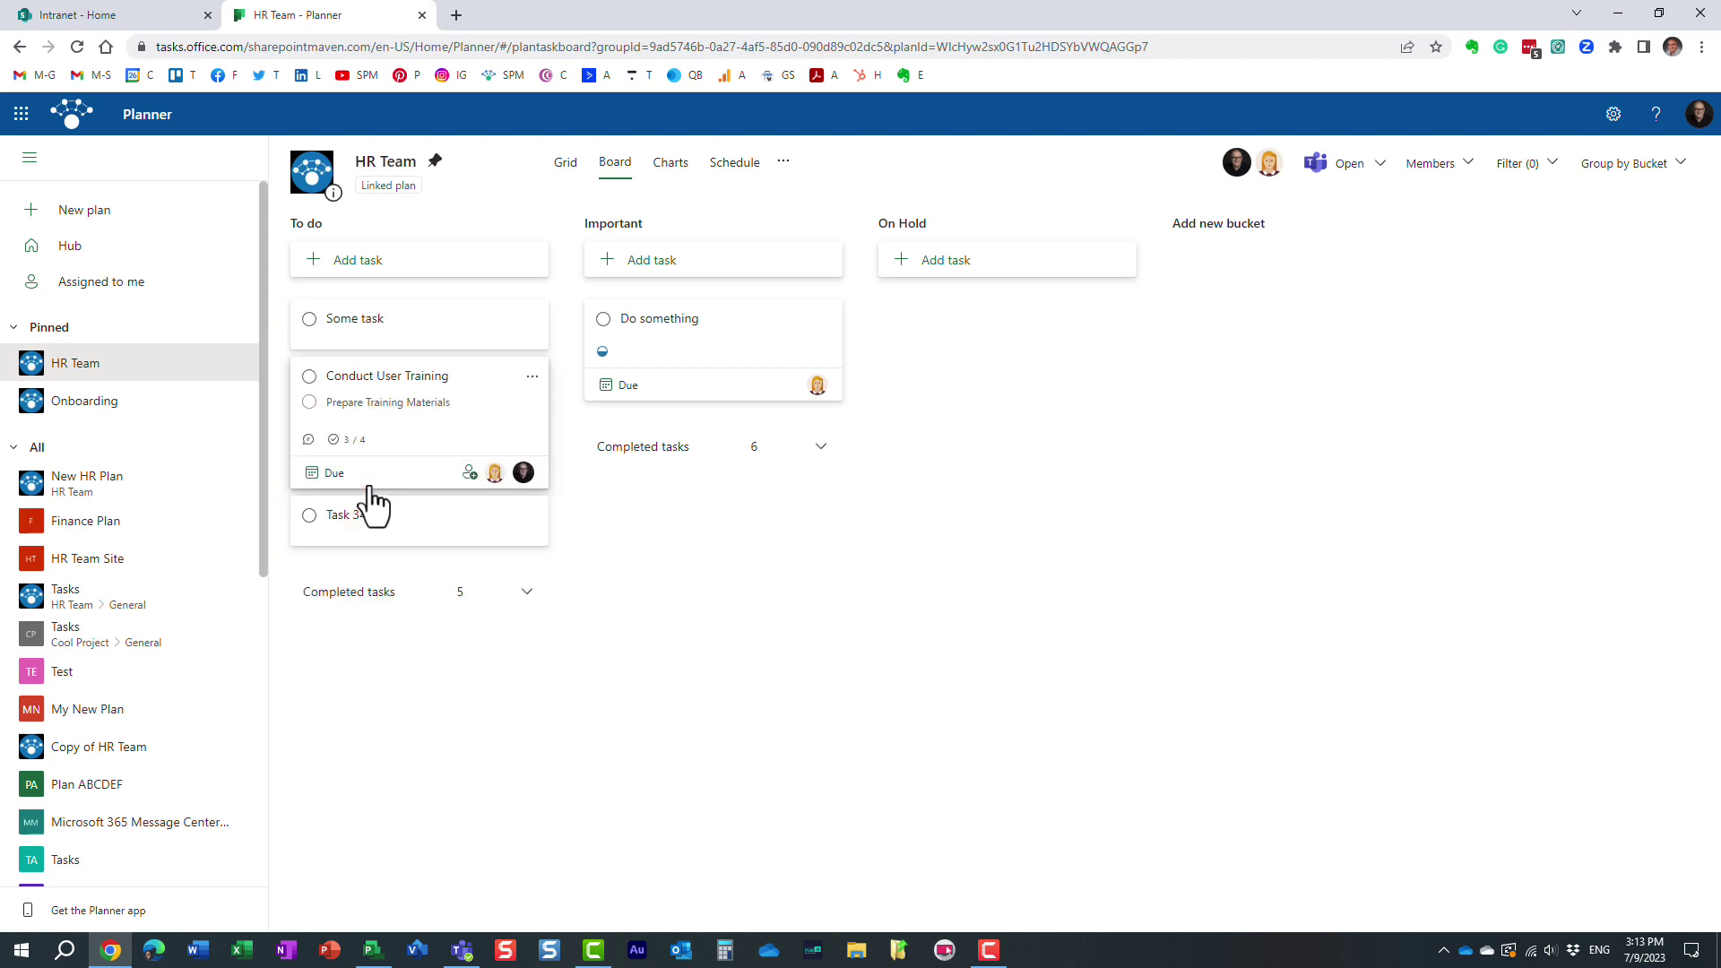
left_click(375, 334)
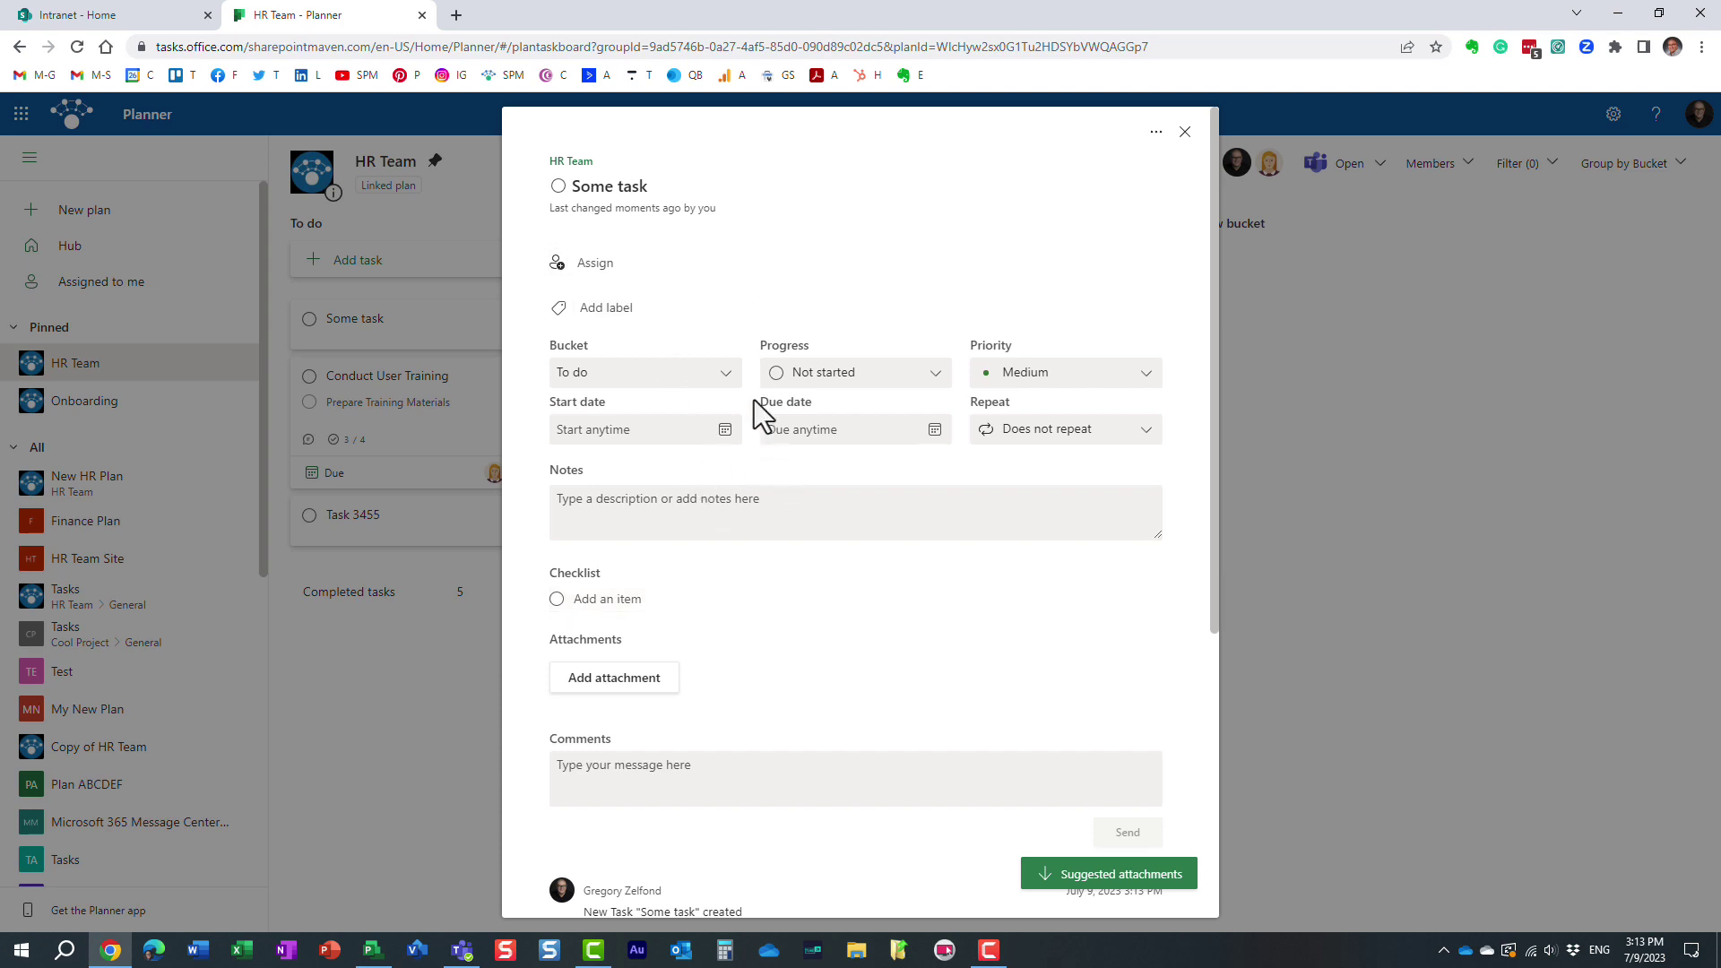
Step: Assign a team member to Some task in its details pane
left_click(838, 377)
left_click(593, 263)
left_click(629, 425)
left_click(868, 386)
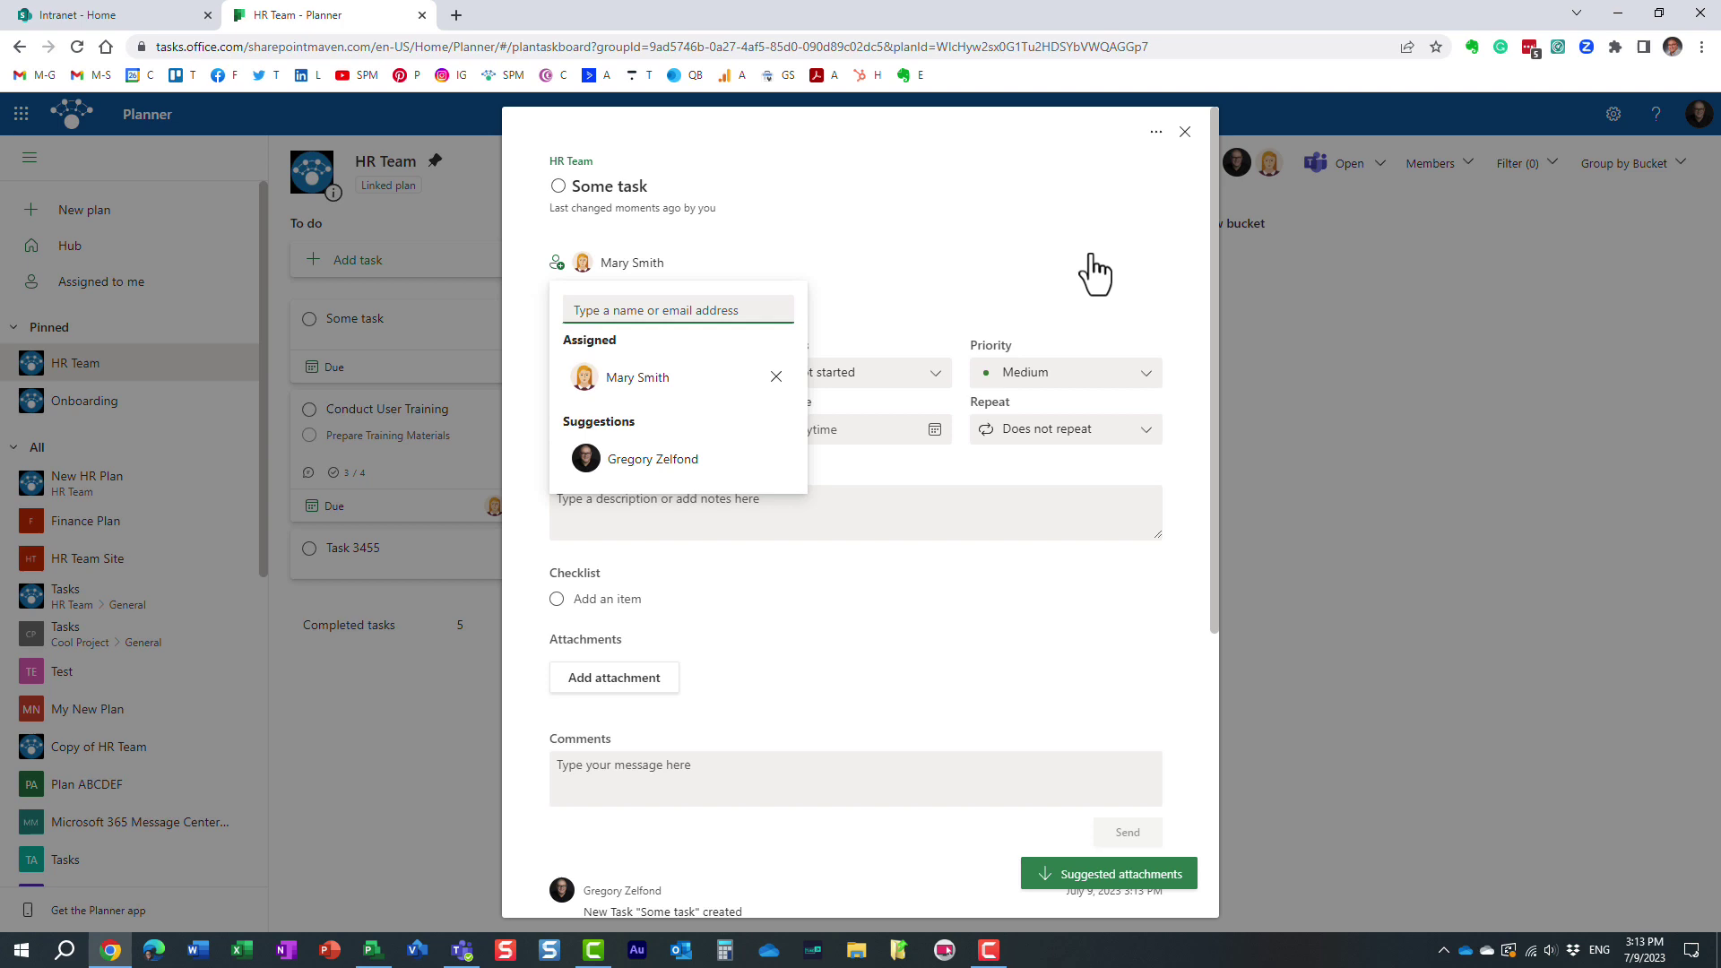
left_click(1011, 237)
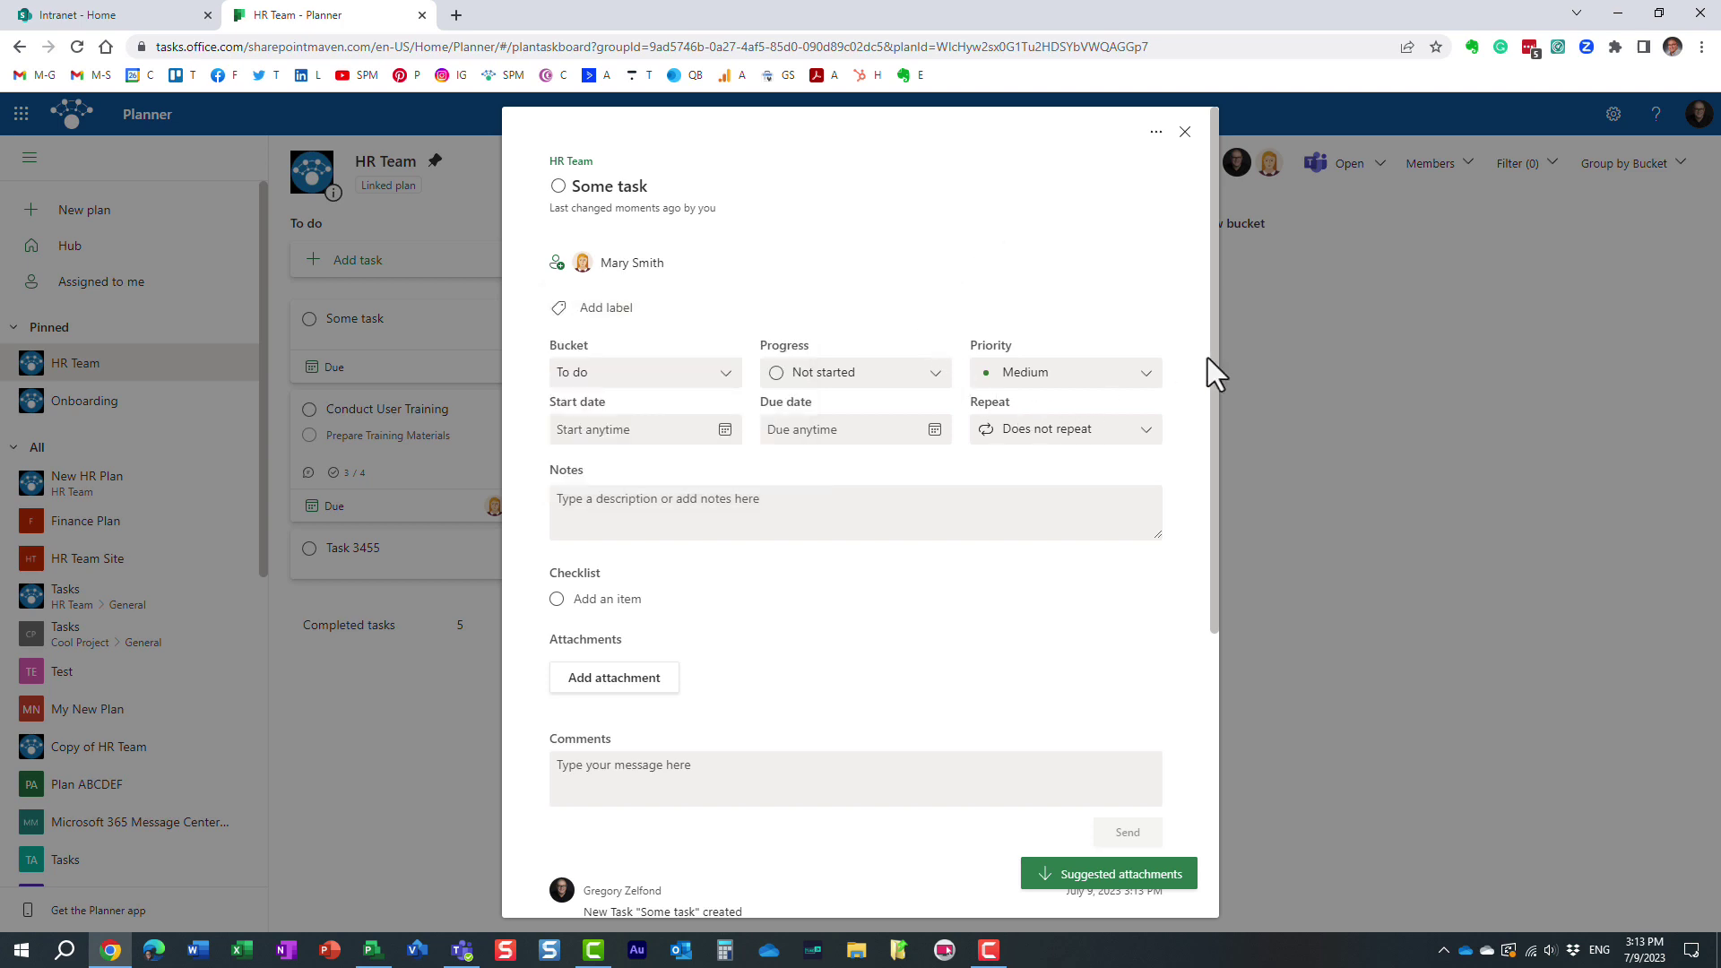
Step: Scroll through the Some task details and close the pane
left_click_drag(1207, 358, 1088, 607)
left_click(1185, 564)
left_click_drag(1212, 572, 1226, 407)
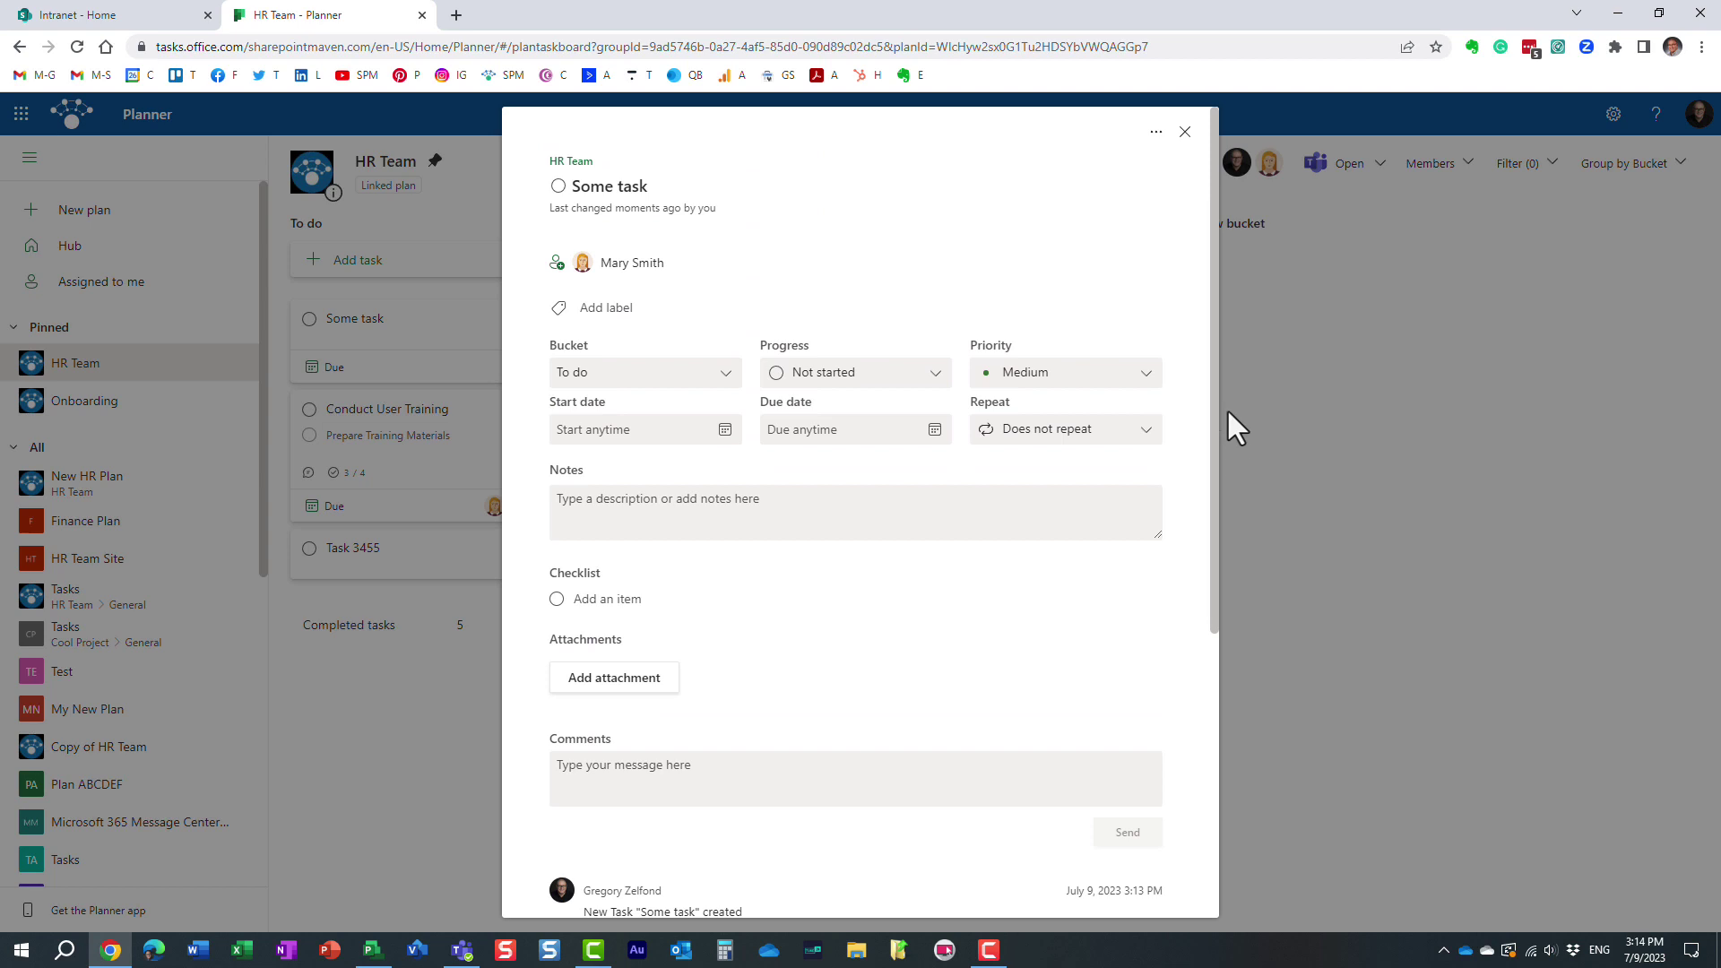
left_click(1187, 133)
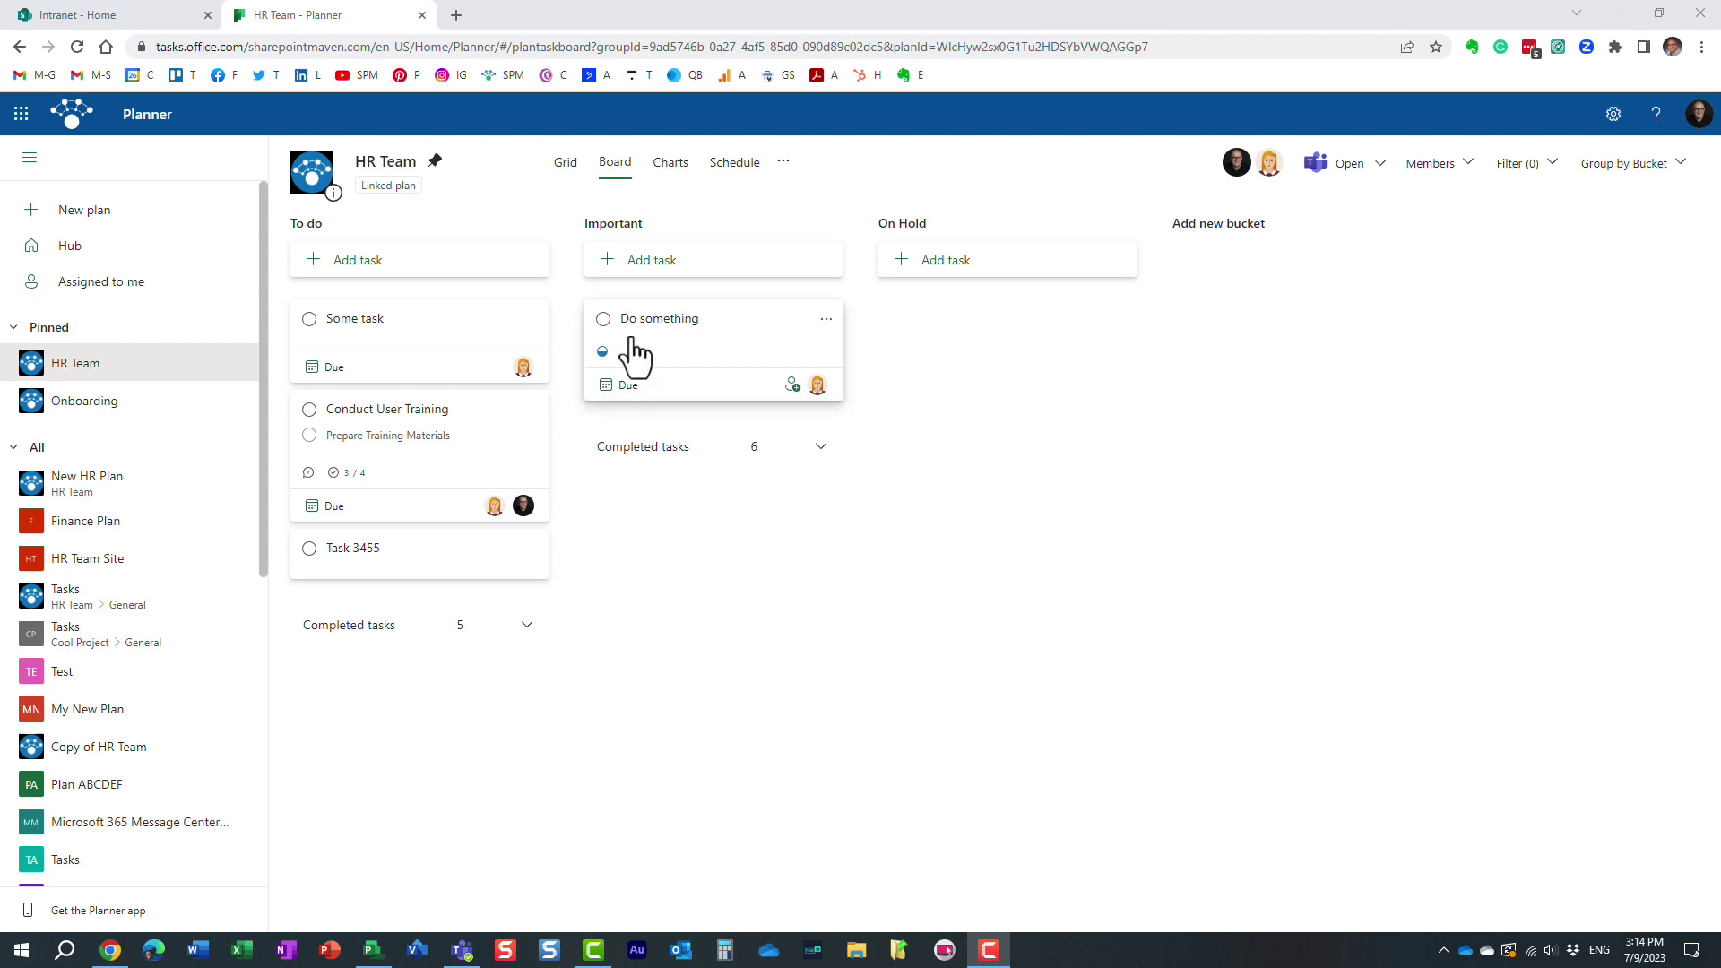
left_click_drag(353, 338, 396, 299)
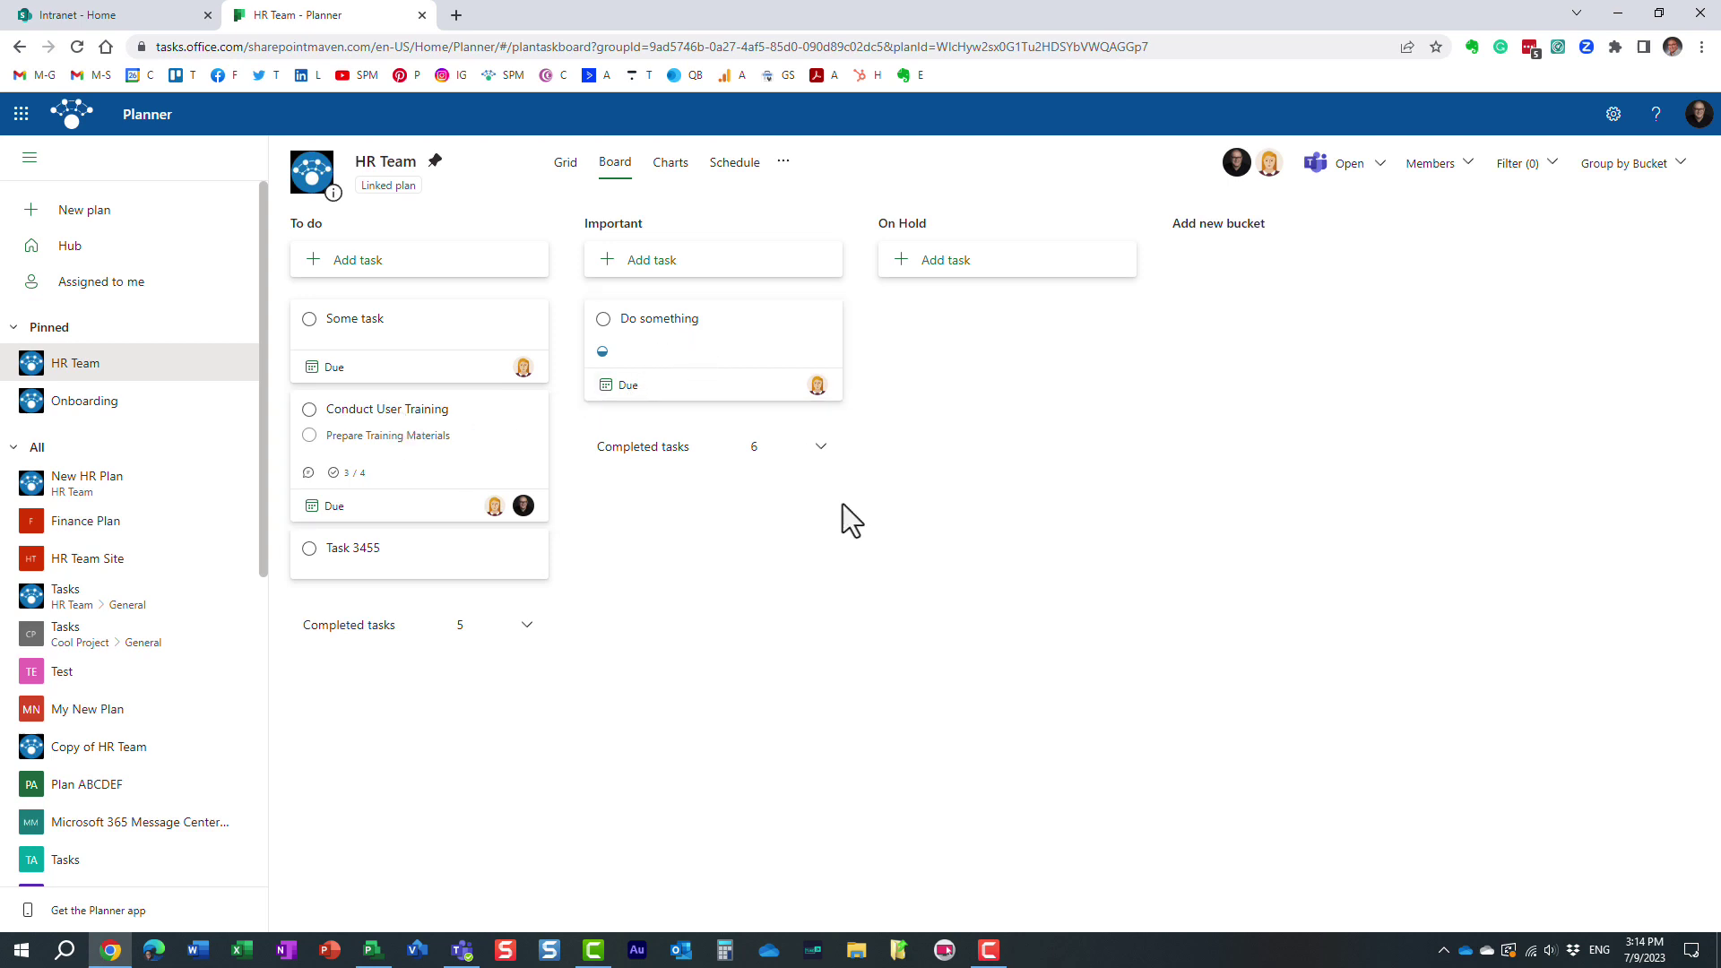
left_click(373, 949)
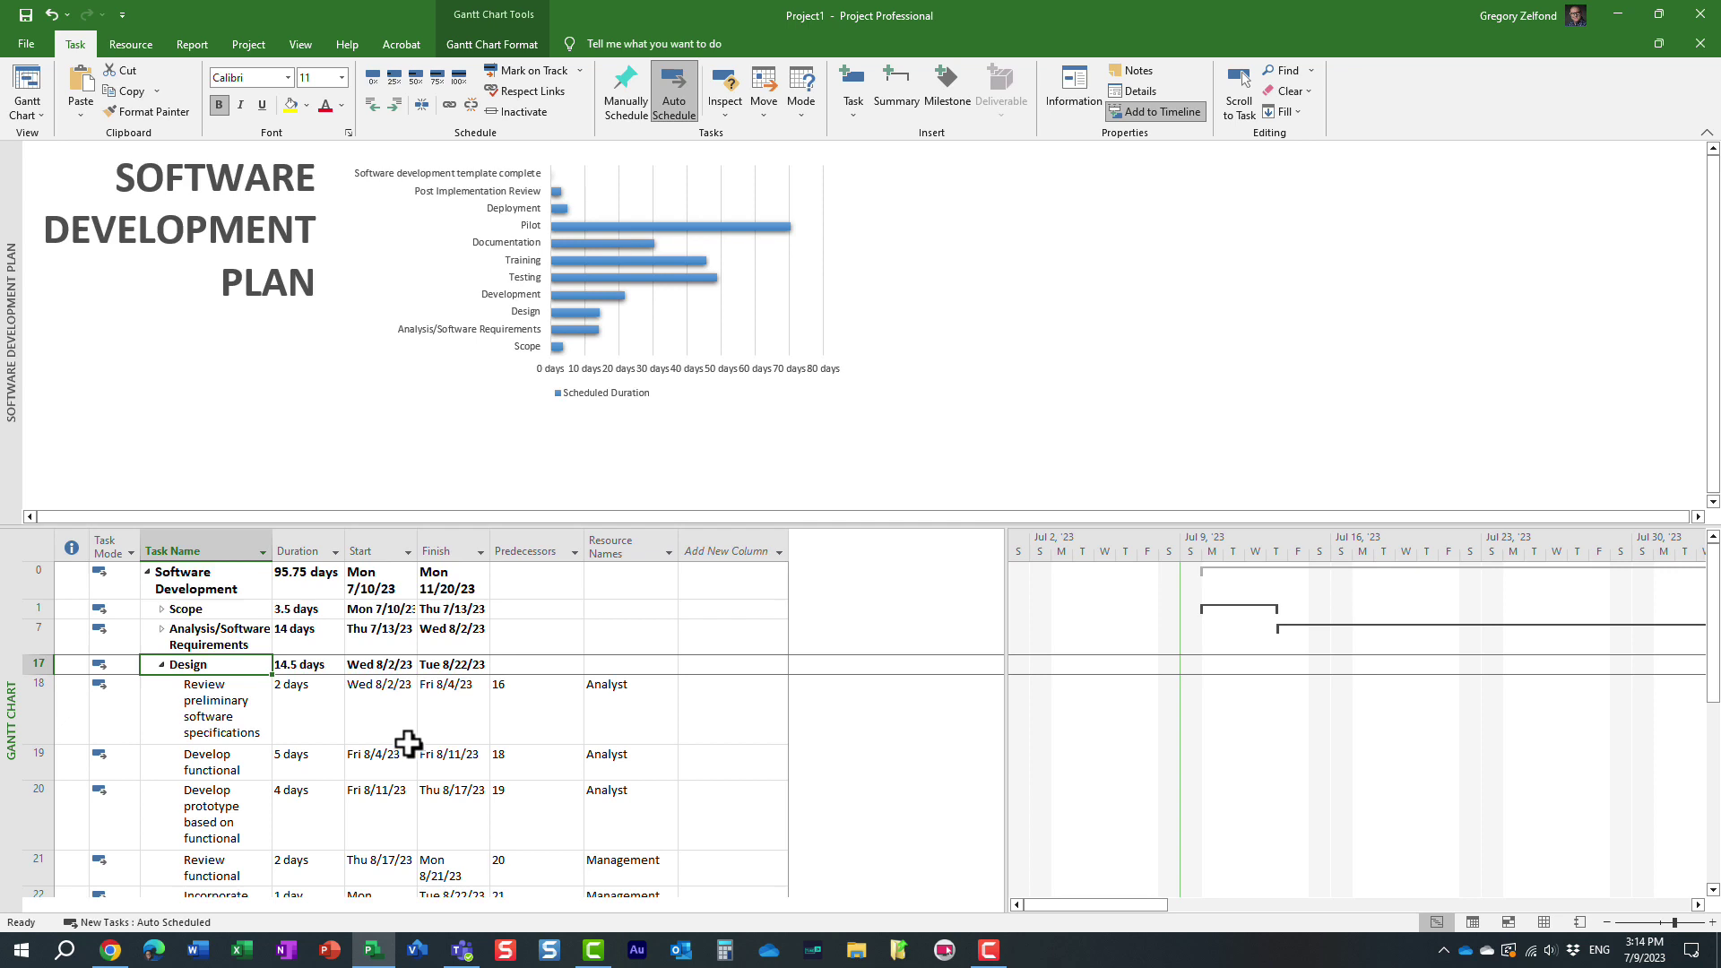
left_click(113, 951)
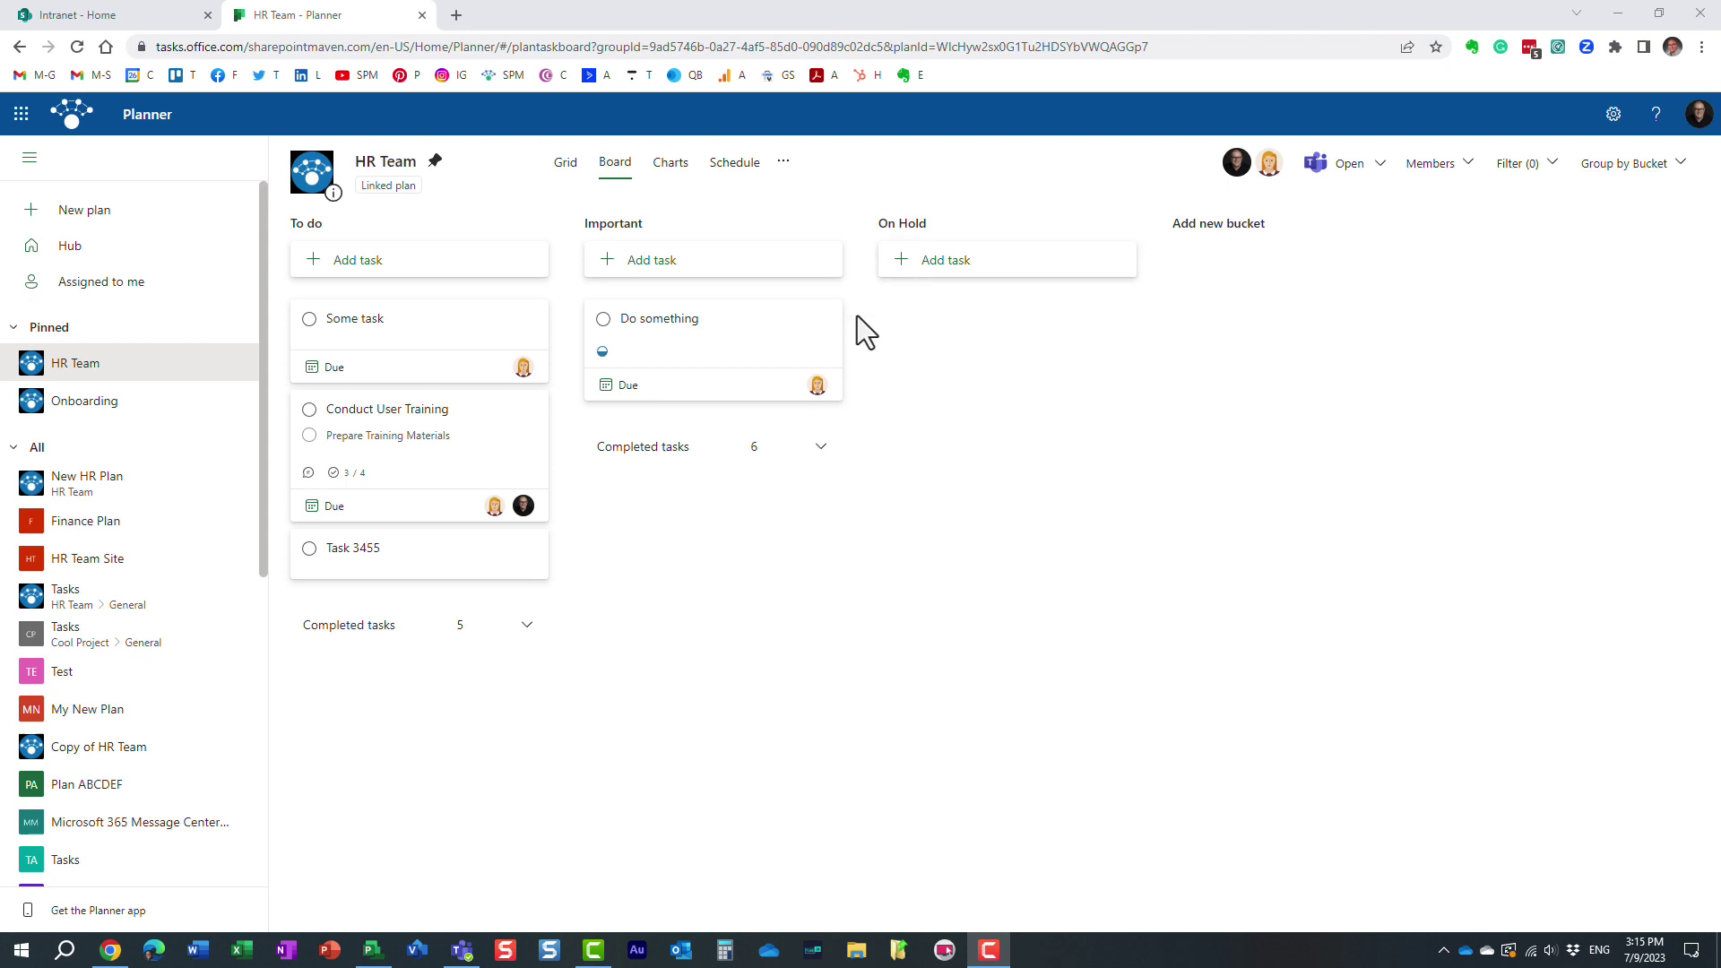
Step: Open Project for the web in a new tab from the Microsoft 365 app launcher
left_click(21, 115)
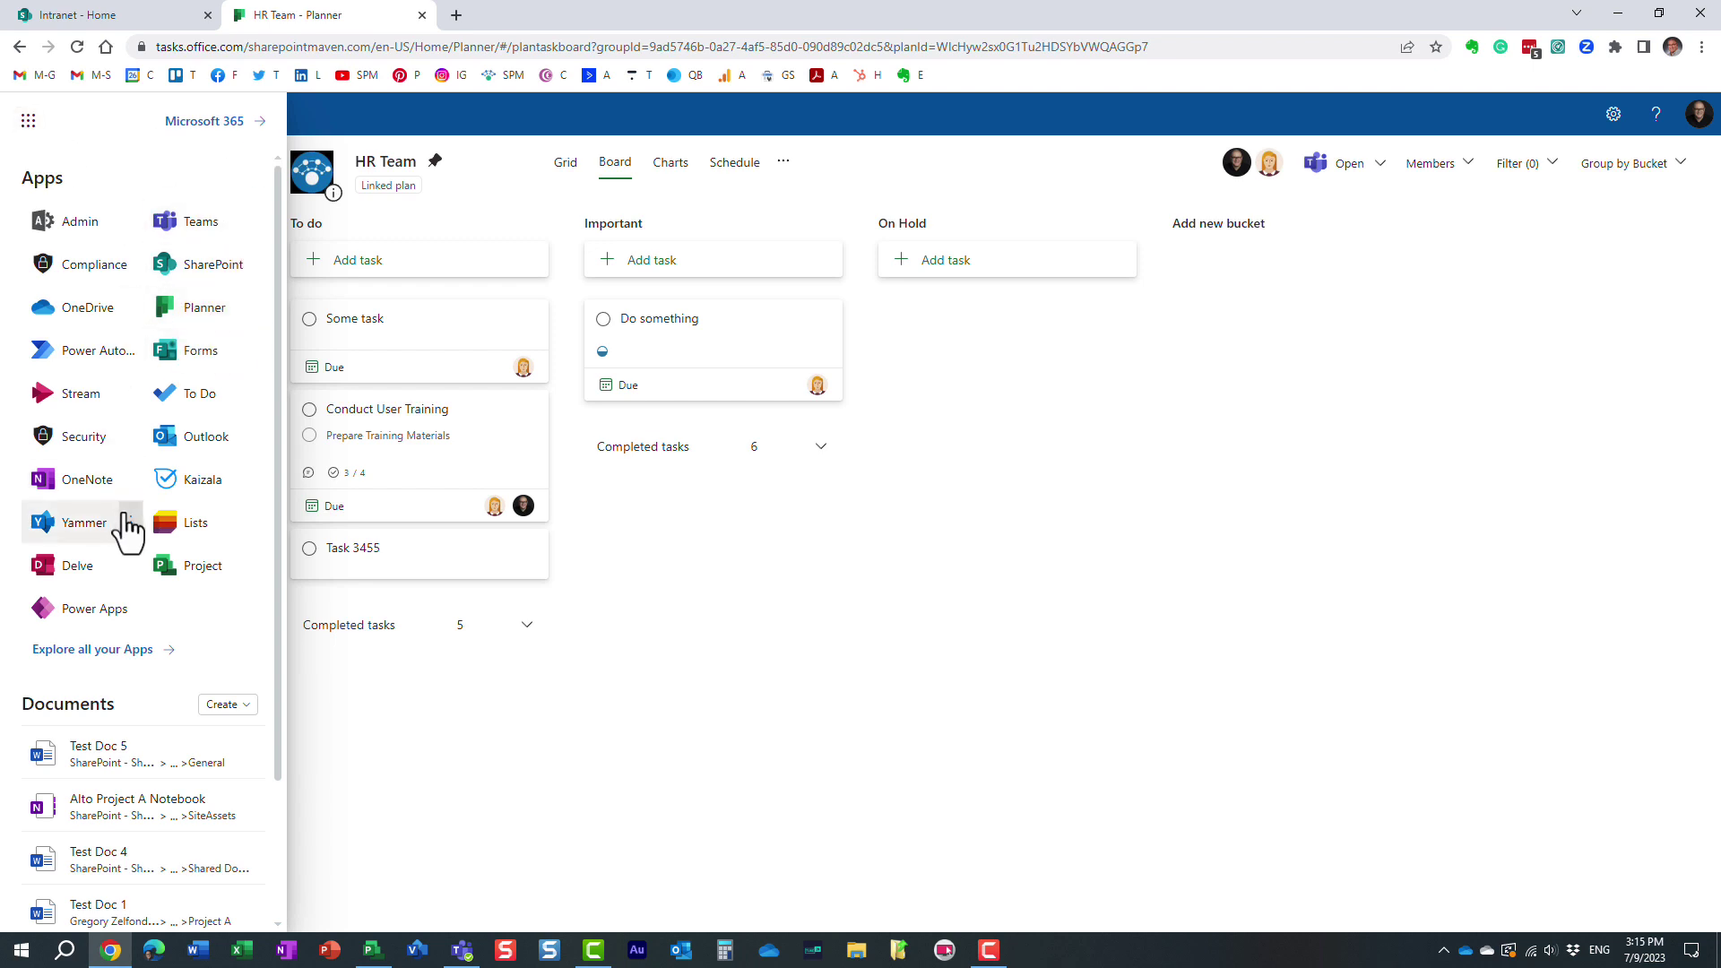
right_click(188, 578)
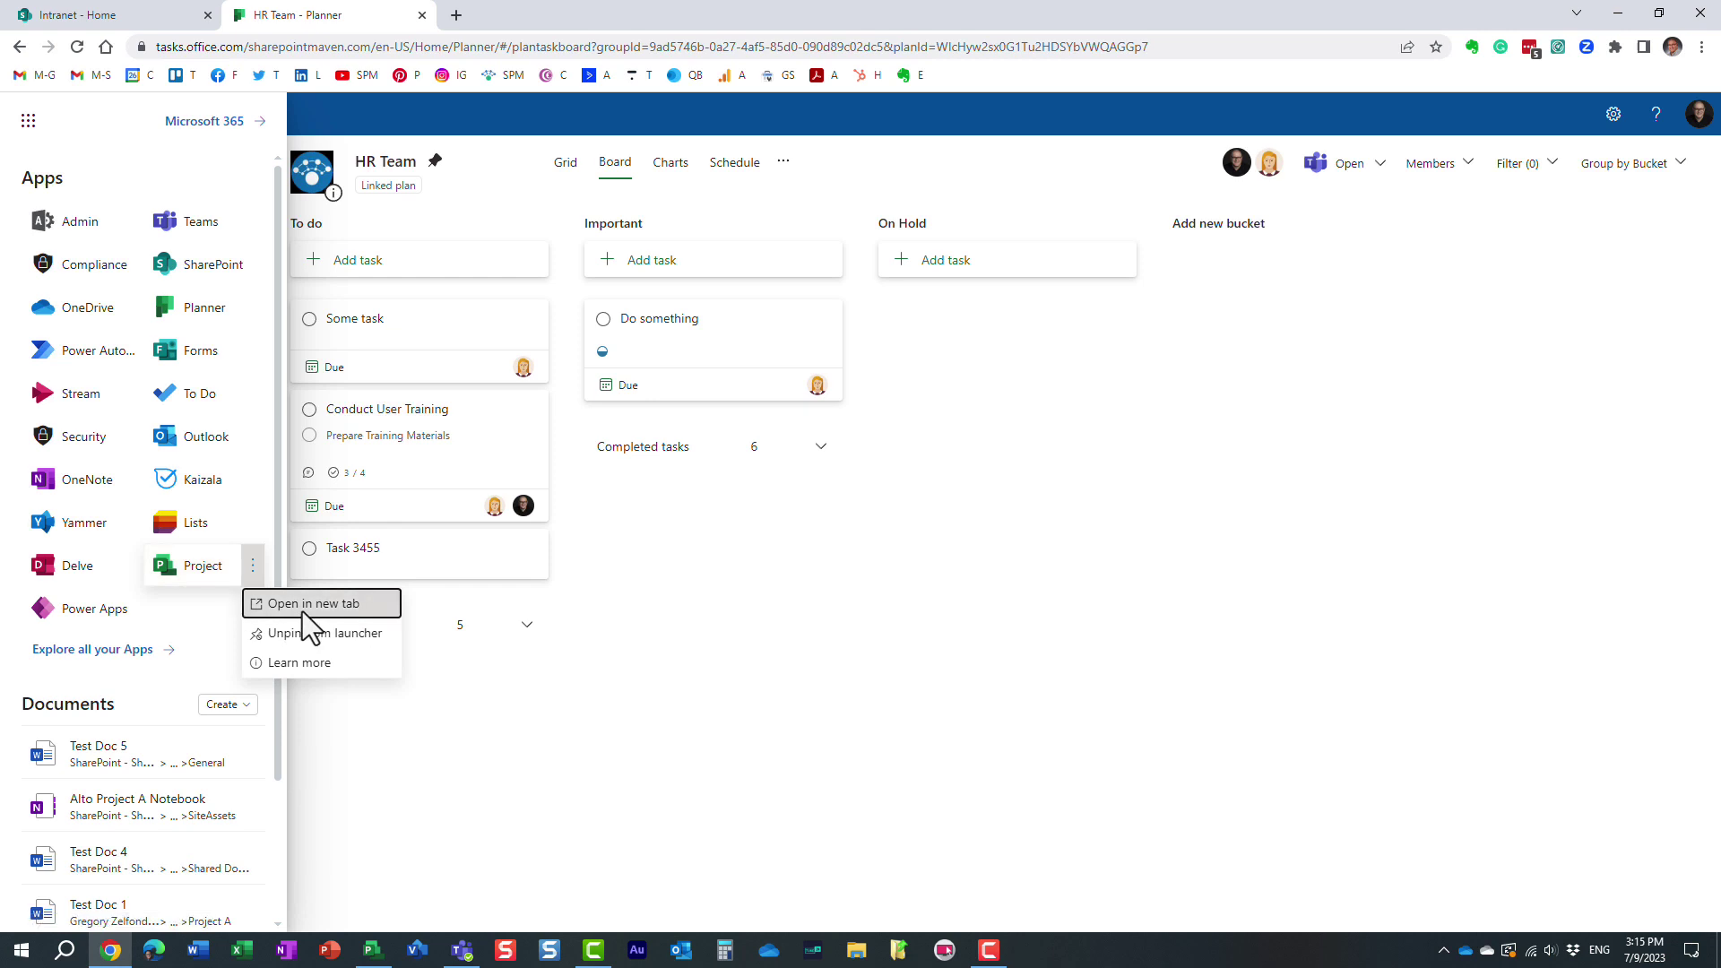
left_click(303, 610)
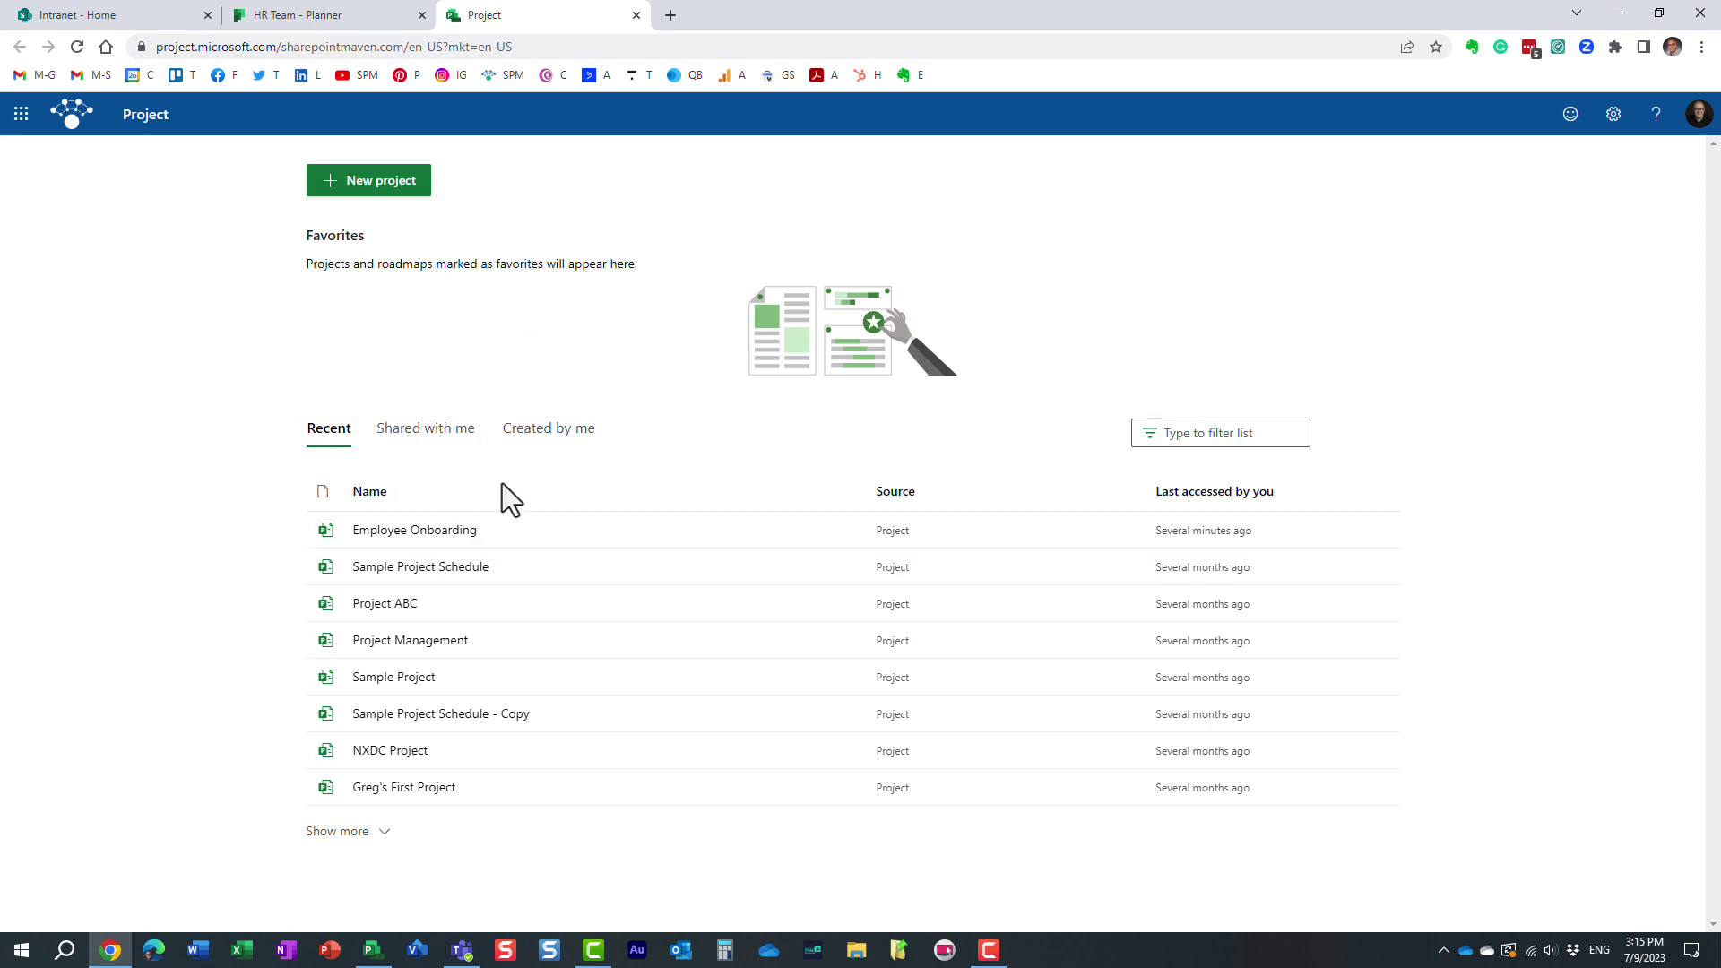
Step: Open Employee Onboarding from the Recent list, briefly checking Project Professional before returning to Chrome
left_click(430, 536)
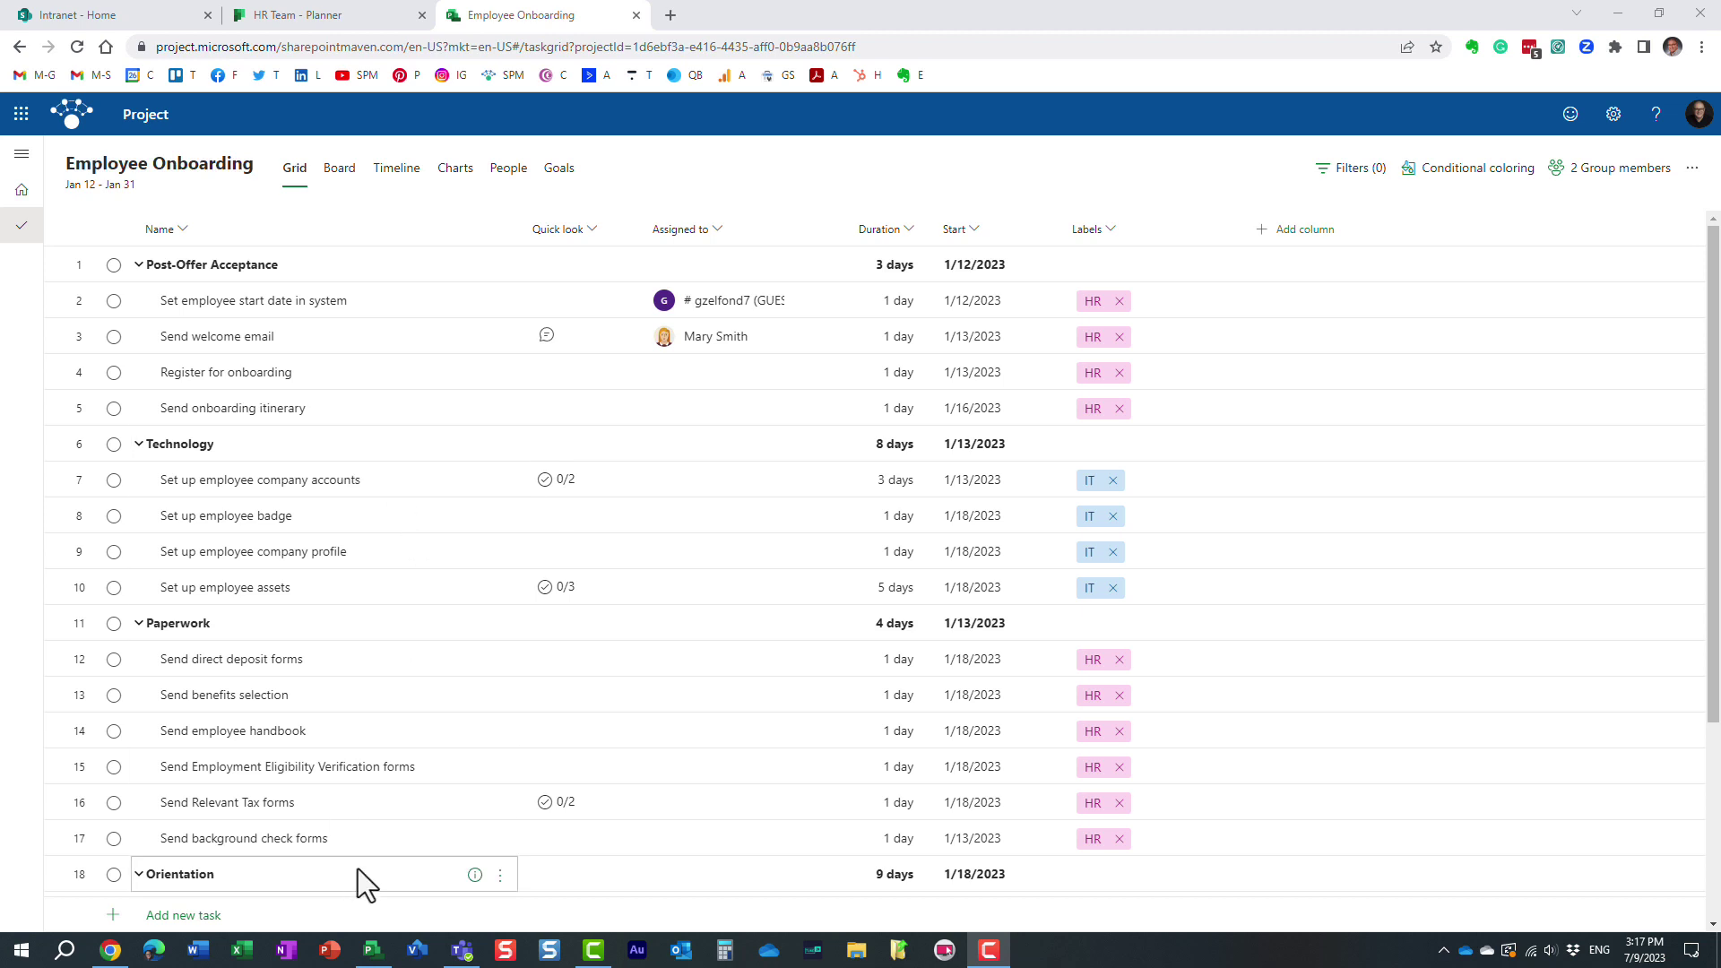
left_click(372, 949)
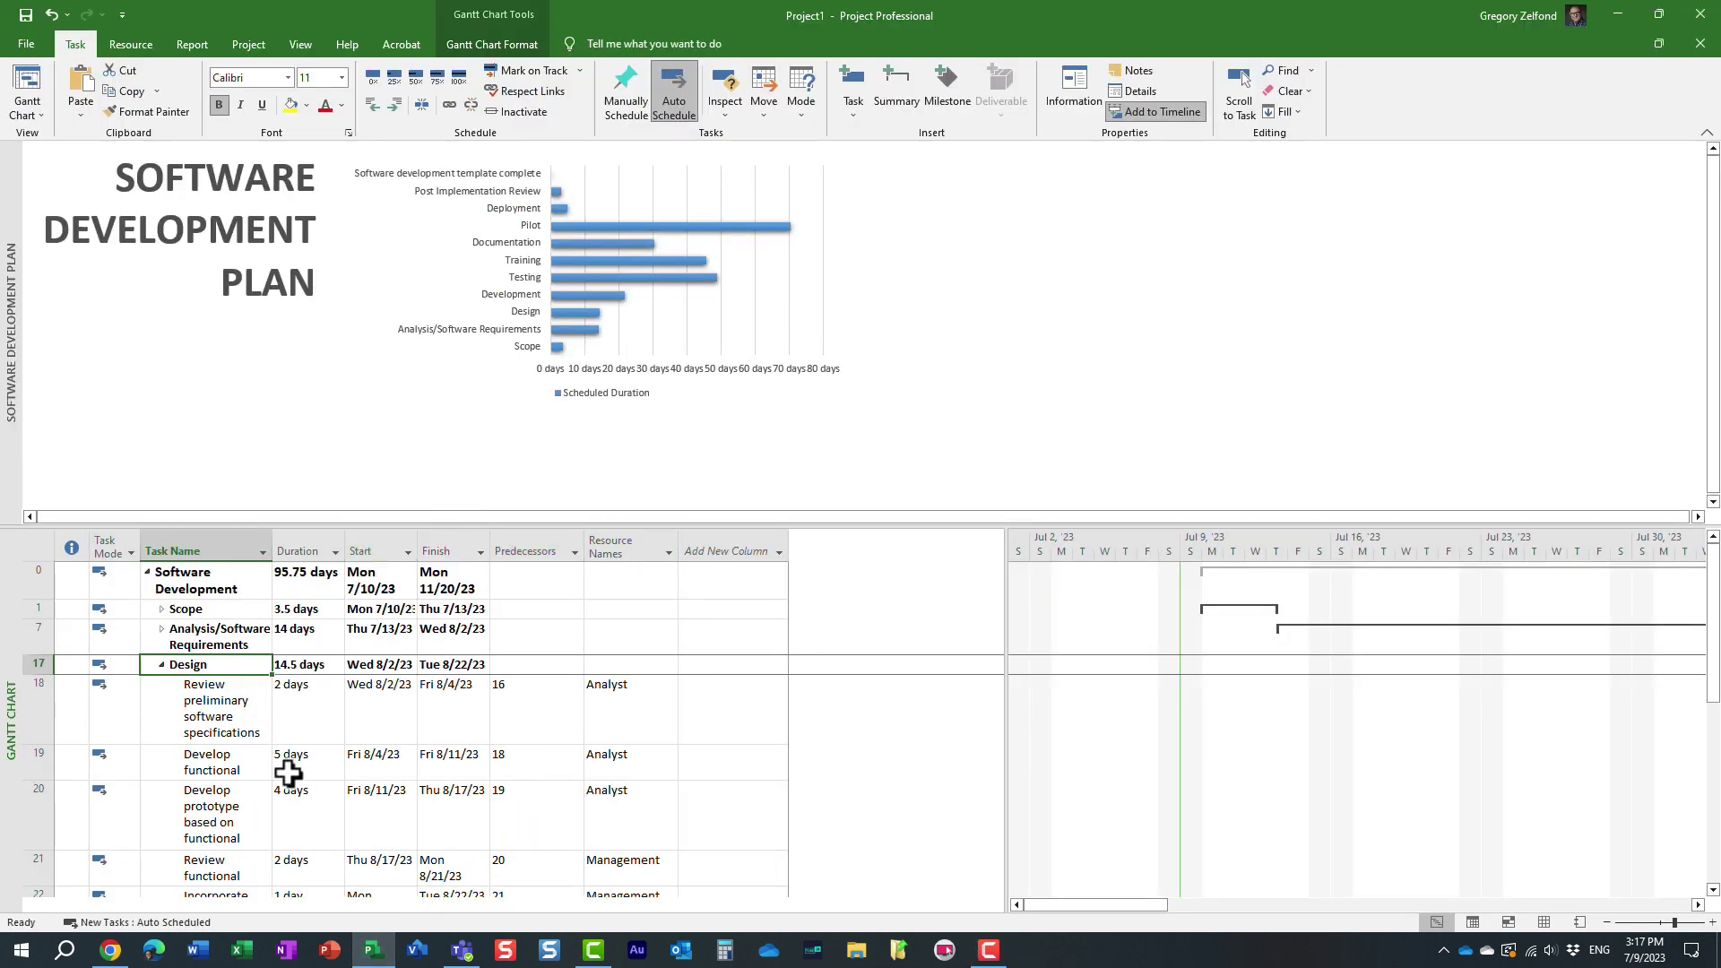
left_click(109, 954)
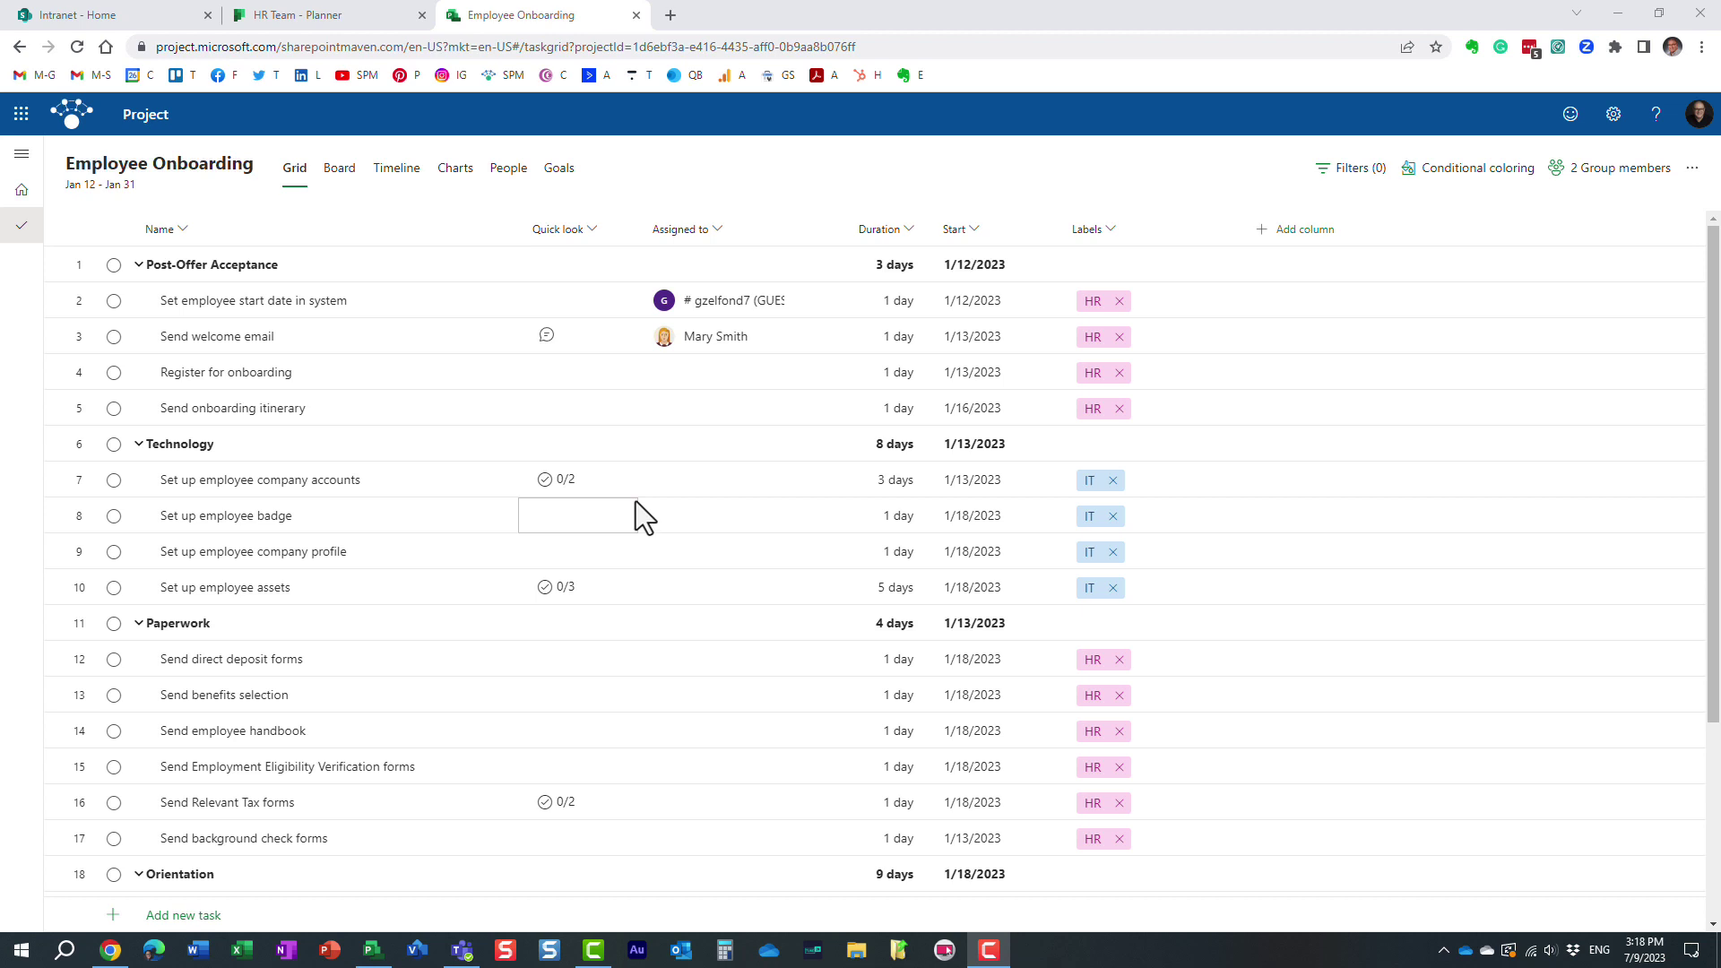
left_click(1619, 170)
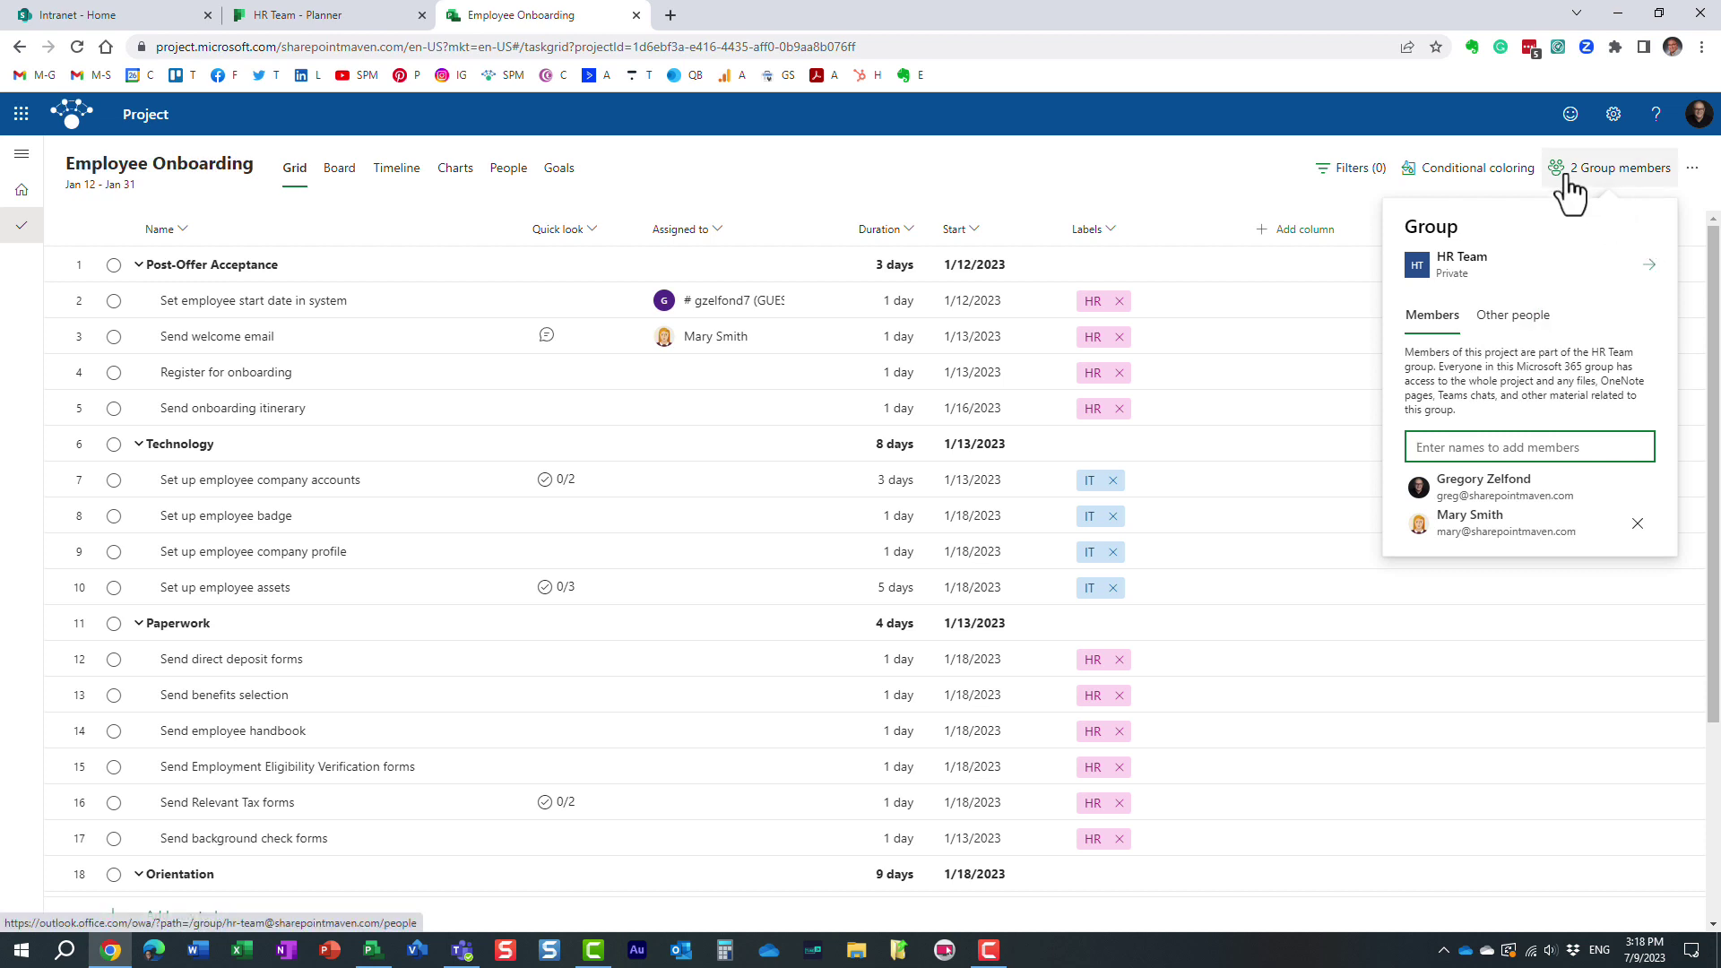
left_click(1235, 149)
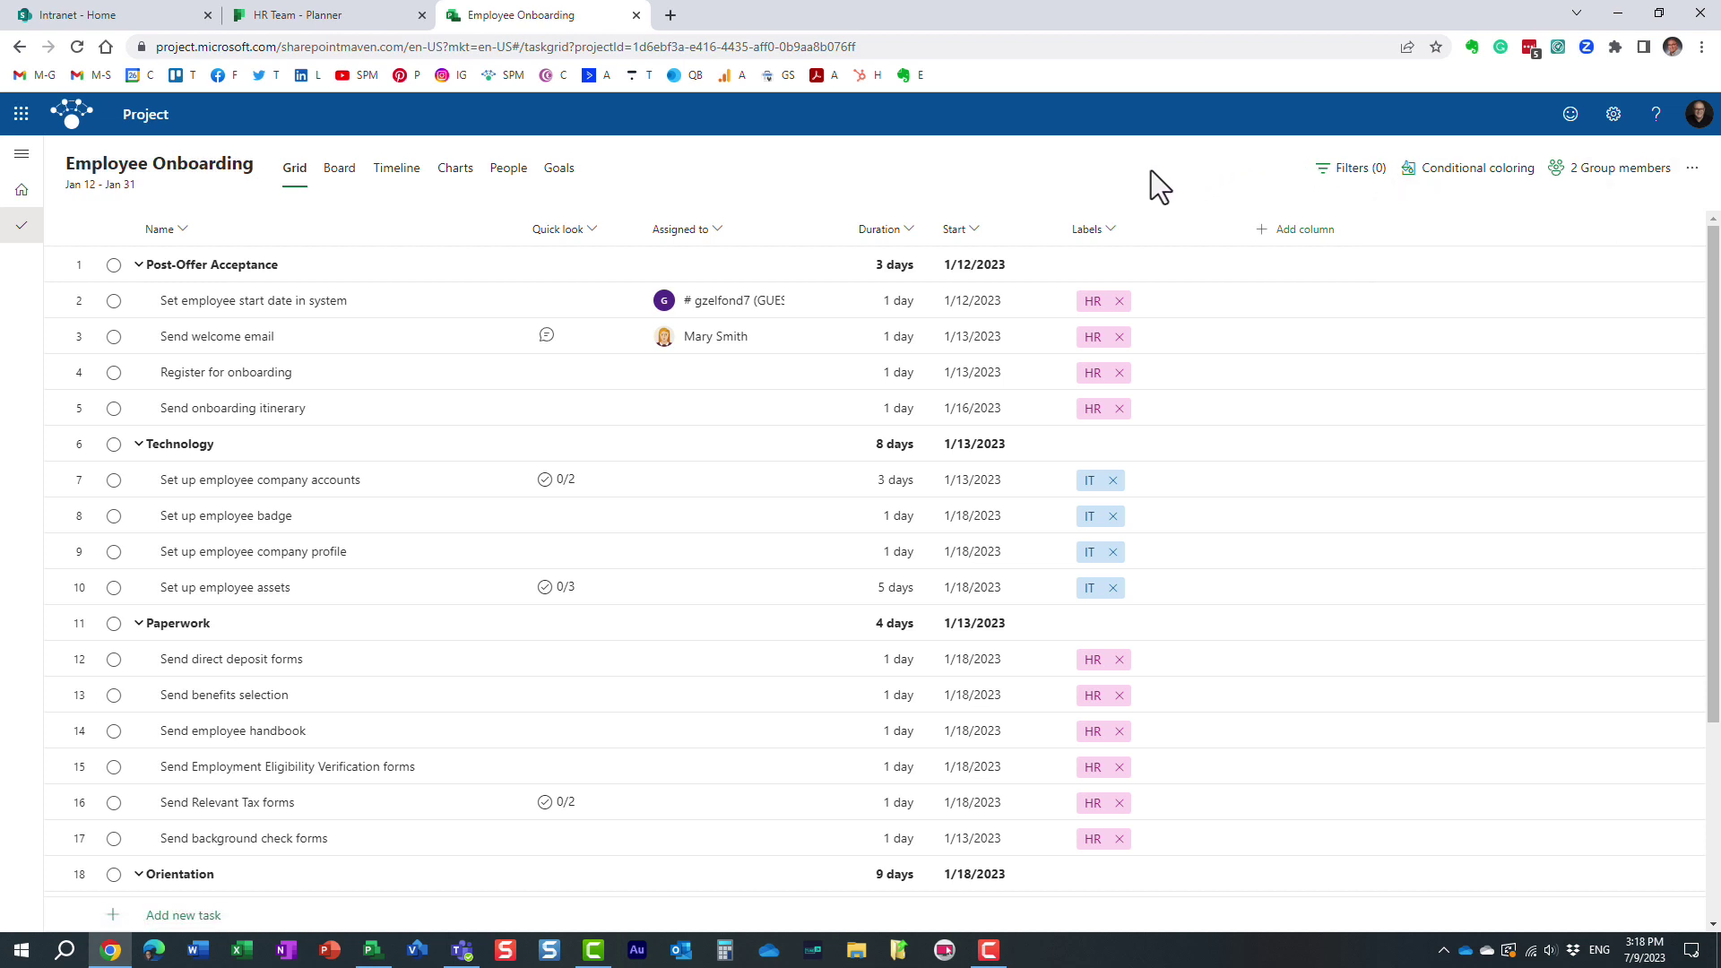